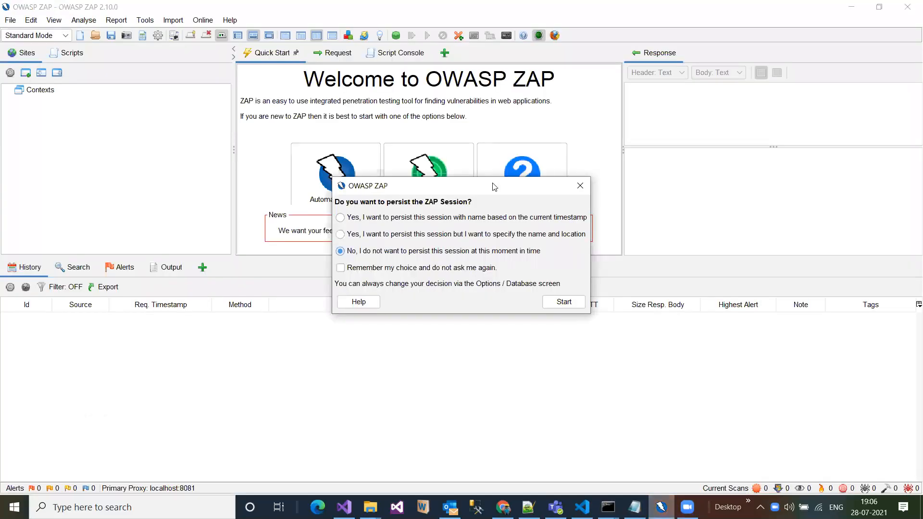
- Start the ZAP session with the option not to persist it at this moment in time
left_click_drag(495, 186, 442, 109)
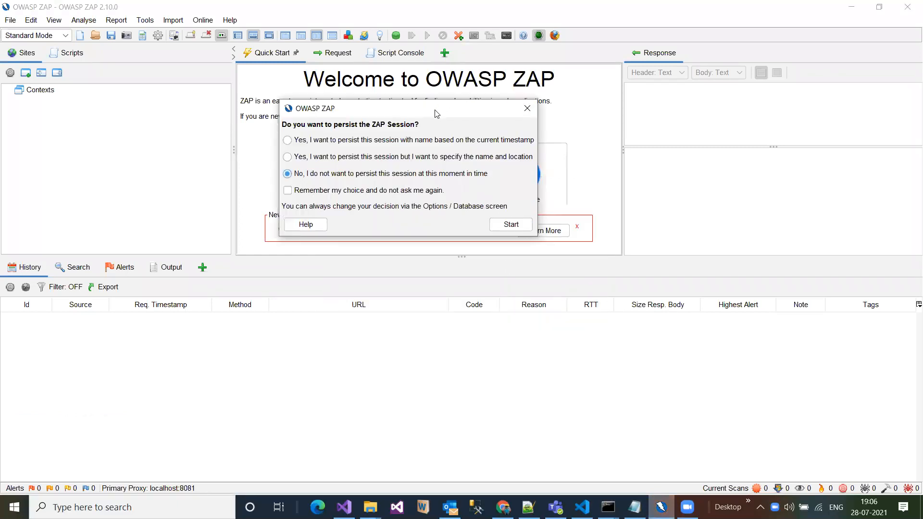
left_click_drag(436, 114, 479, 101)
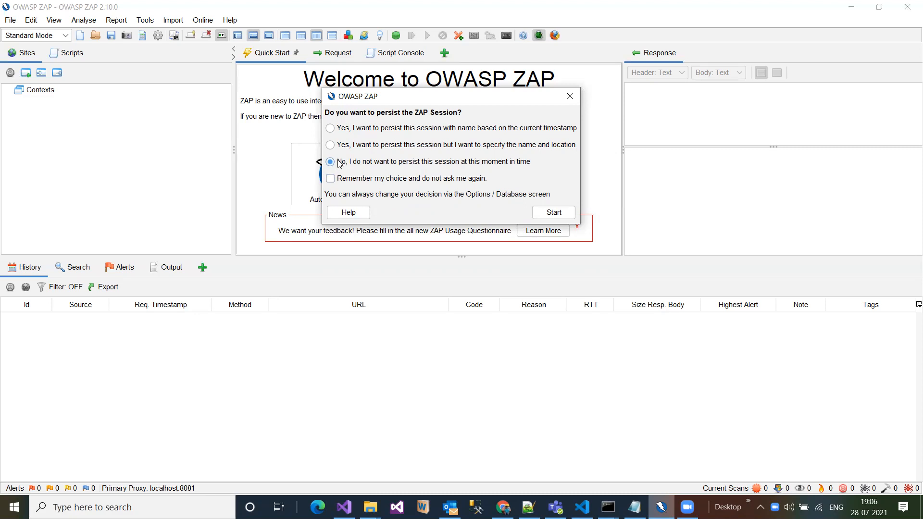
left_click(551, 214)
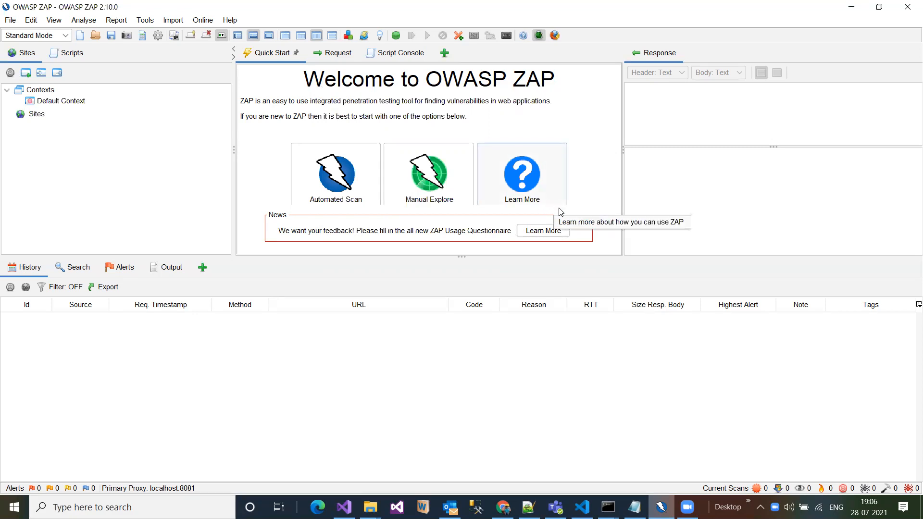
- Review the available ZAP operating modes and select Standard Mode
left_click(66, 36)
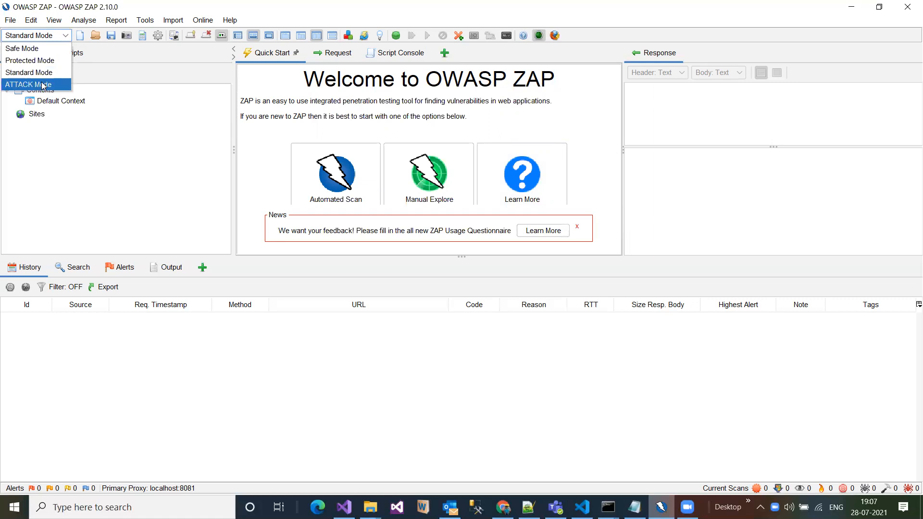
left_click(163, 73)
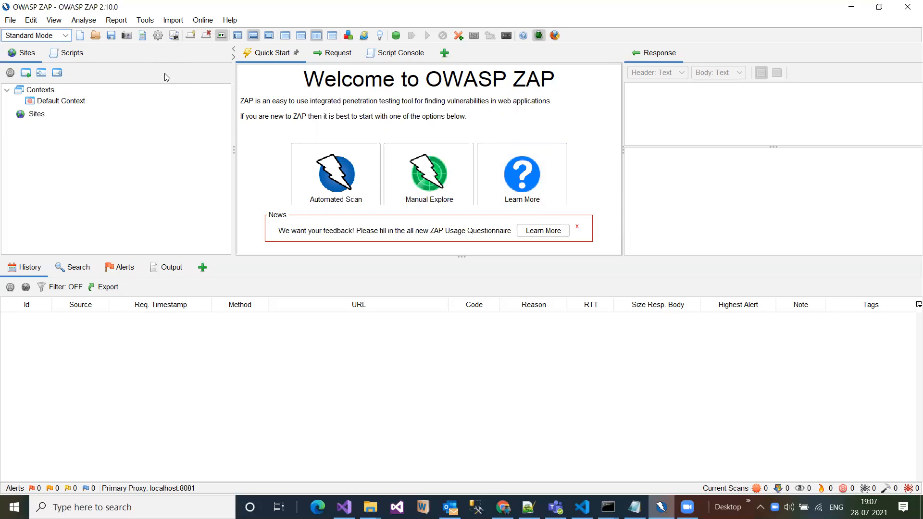
left_click(21, 36)
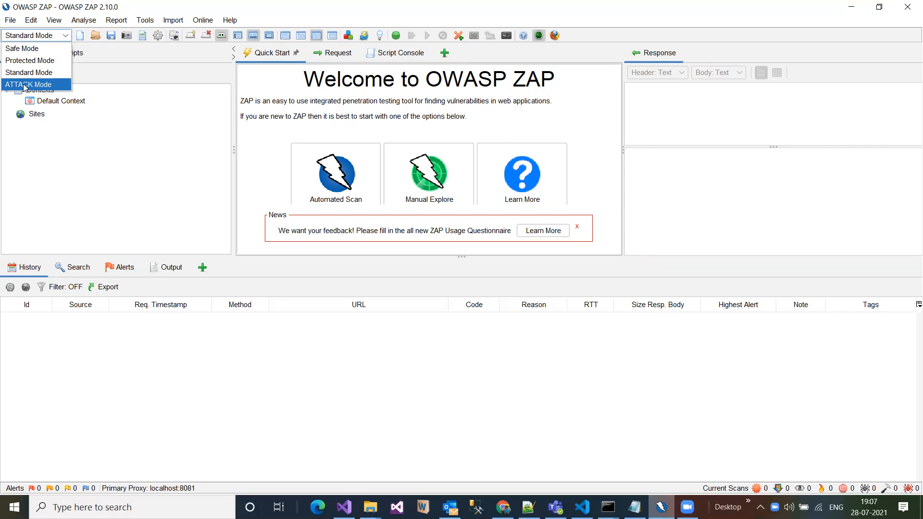
left_click(54, 72)
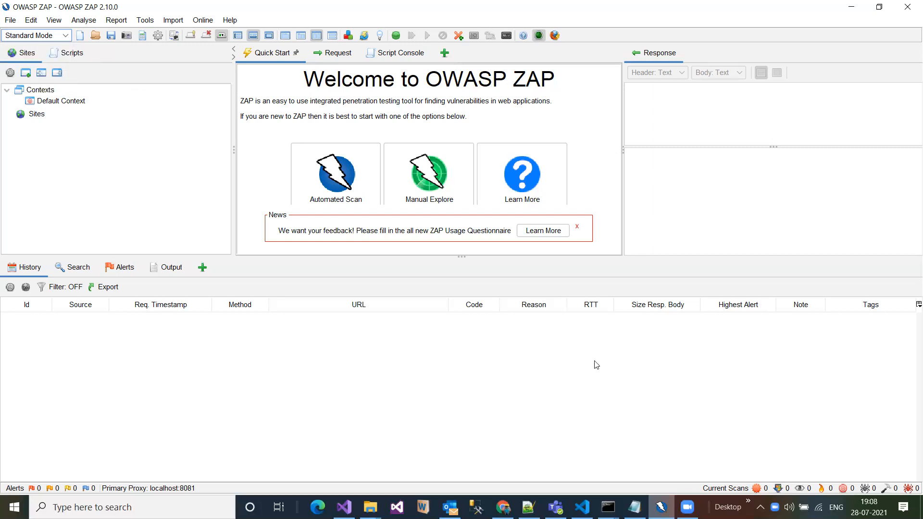
- Switch to Notepad and write "ZAP is open source tool which is offered by OWASP(Open web application security project)" below the underlined title
left_click(634, 507)
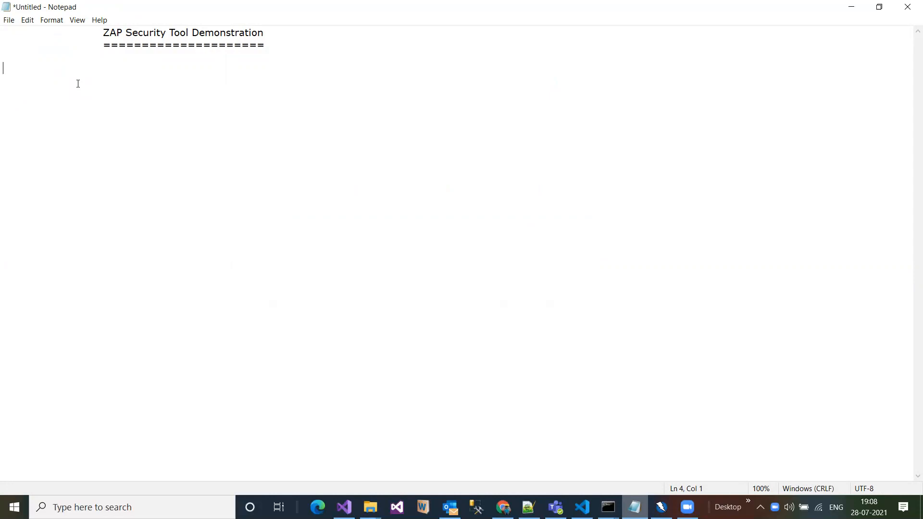
type("ZAP is open source tool")
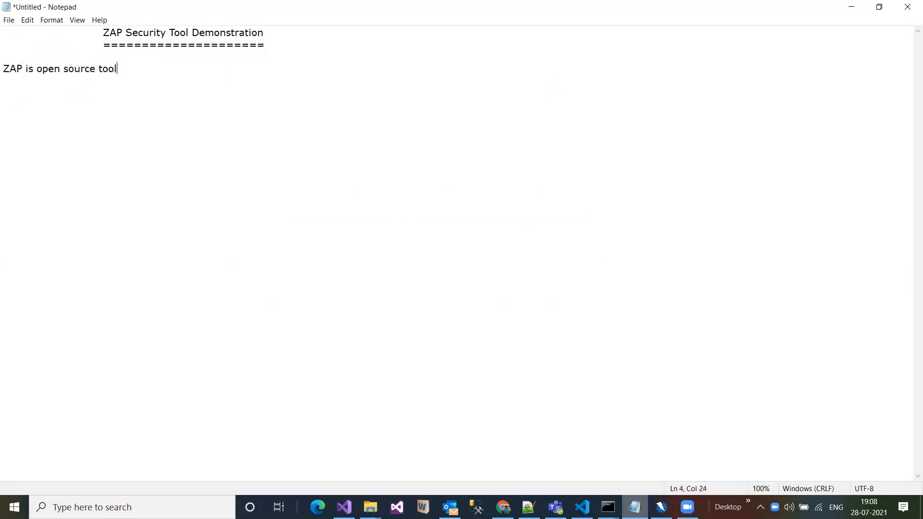
type(" which")
type(" is offe")
type("red")
type("O")
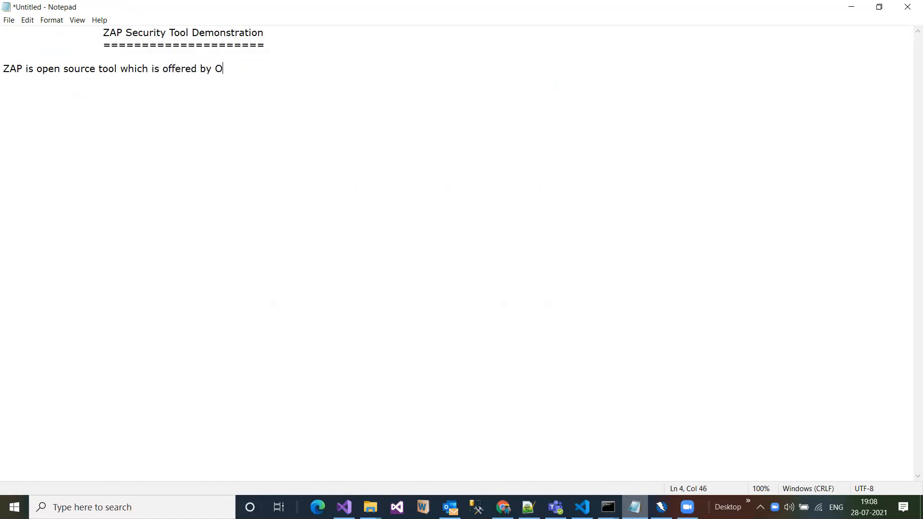
type("WASP(Open web application security project)")
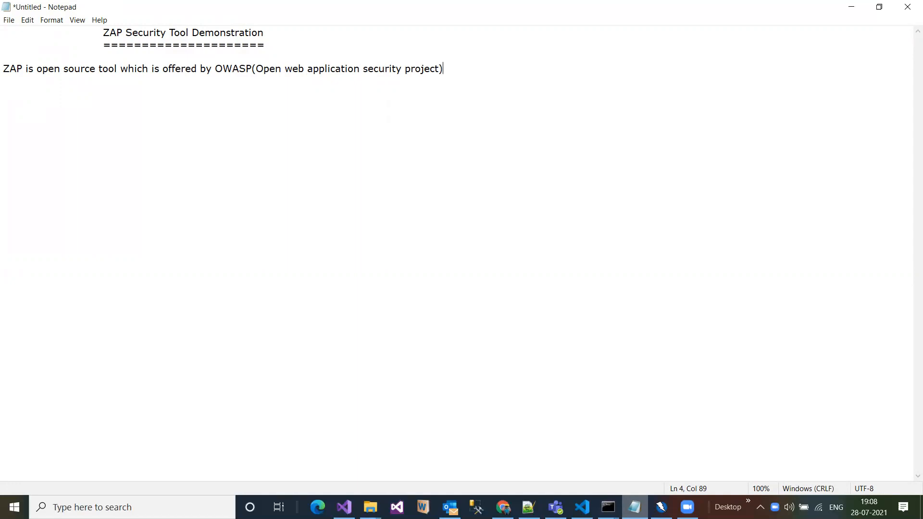
- Complete the ZAP description sentence with ", for penetration testing of your web application."
type(",")
type(" for pe")
type("netrati")
type("on")
type(" tesitn")
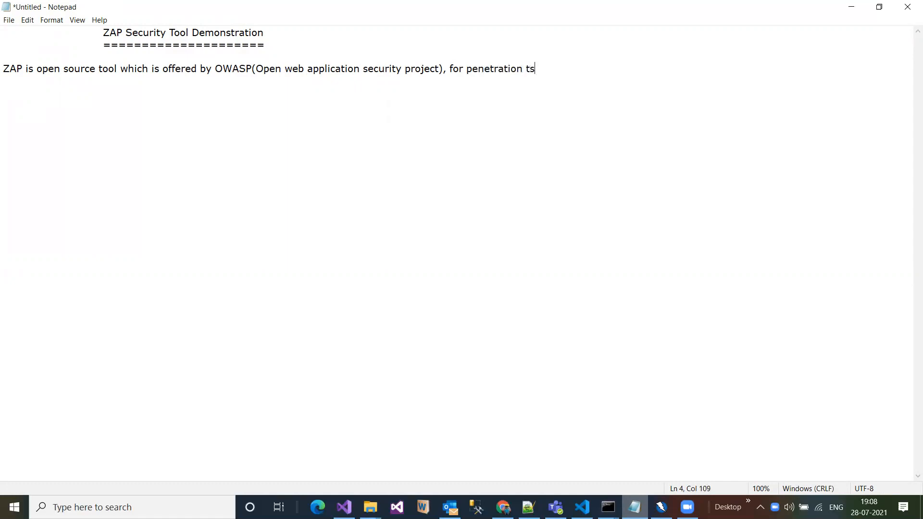
key("BackSpace")
key("BackSpace")
key("BackSpace")
type("ting of your web application.")
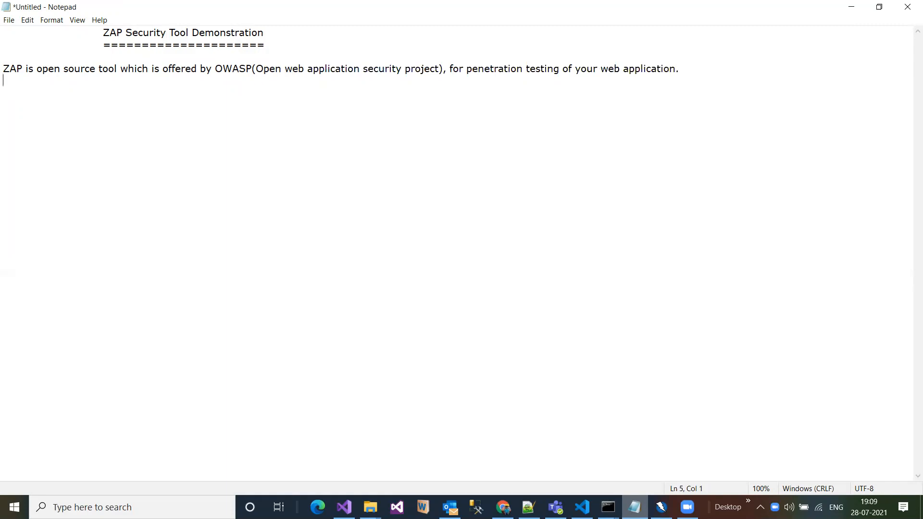
type("It helps to identify th")
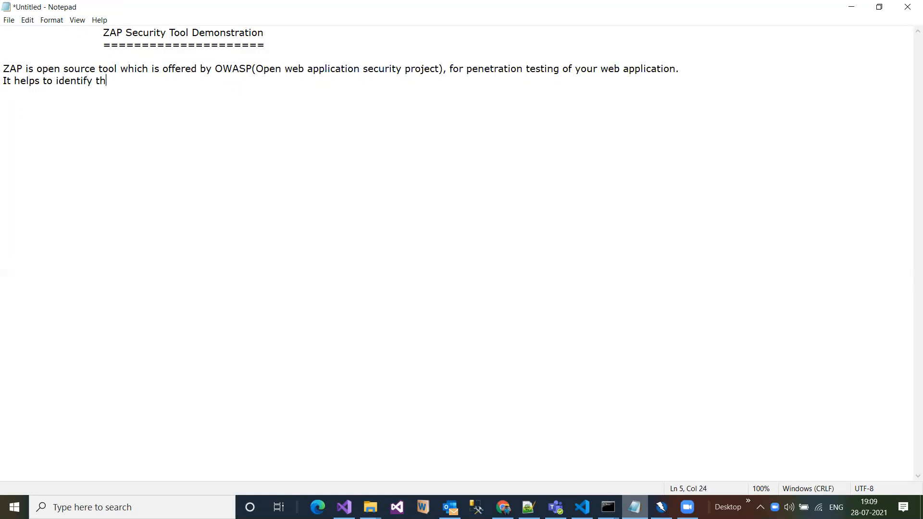
type("e secruity vulnerability")
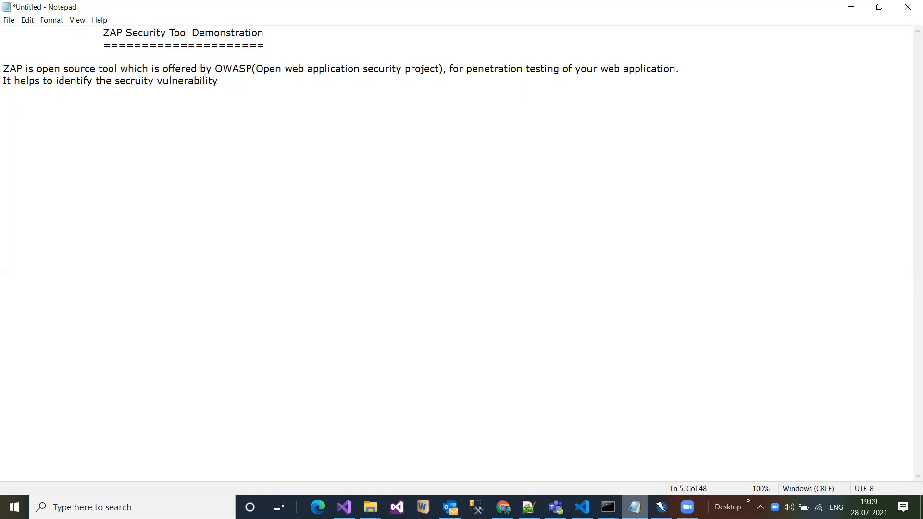
type(" in your application.")
- Add the line "It helps to identify the secruity vulnerability in your application." and leave blank lines below it
key("Return")
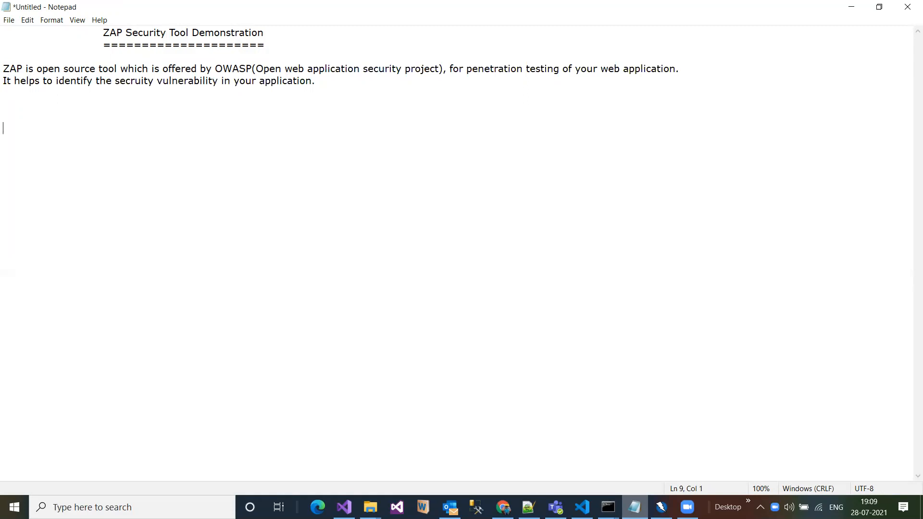
- Add the heading "ZAP can scan below vulnerabilities with the captured web application traffic" and underline it with a row of equals signs
type("ZAP can scan below")
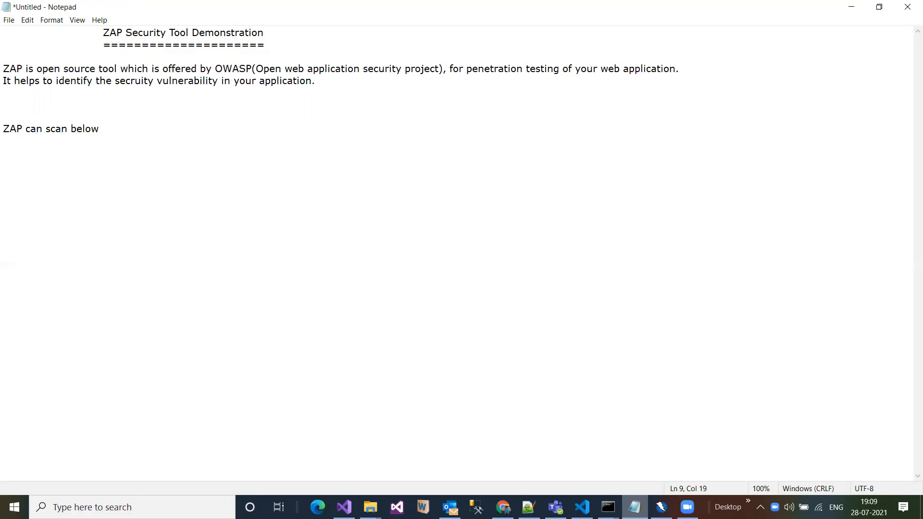
type(" vulnerabilities with the captu")
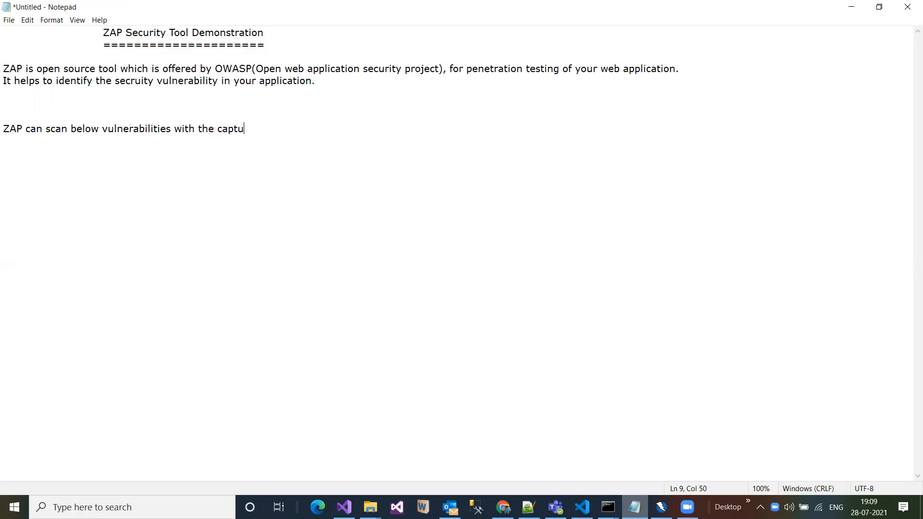
type("red web application ")
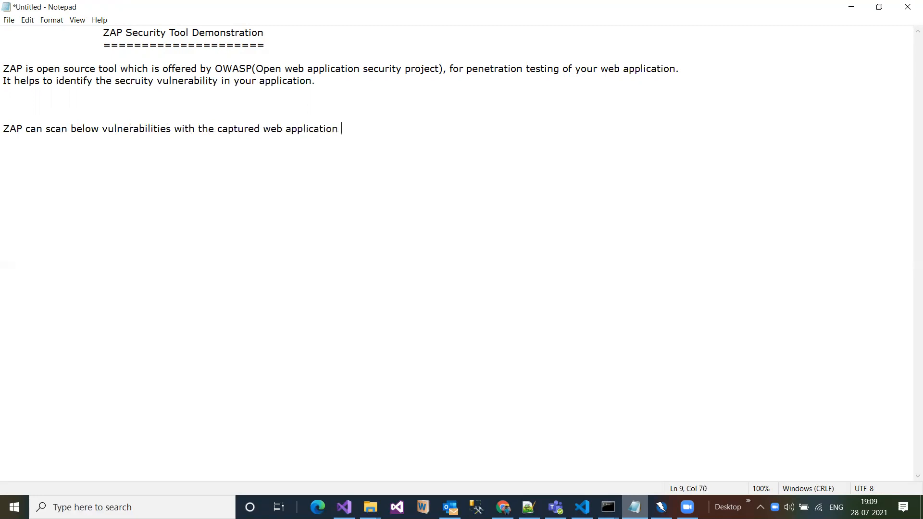
type("traffic")
key("Return")
type("================================================")
key("Return")
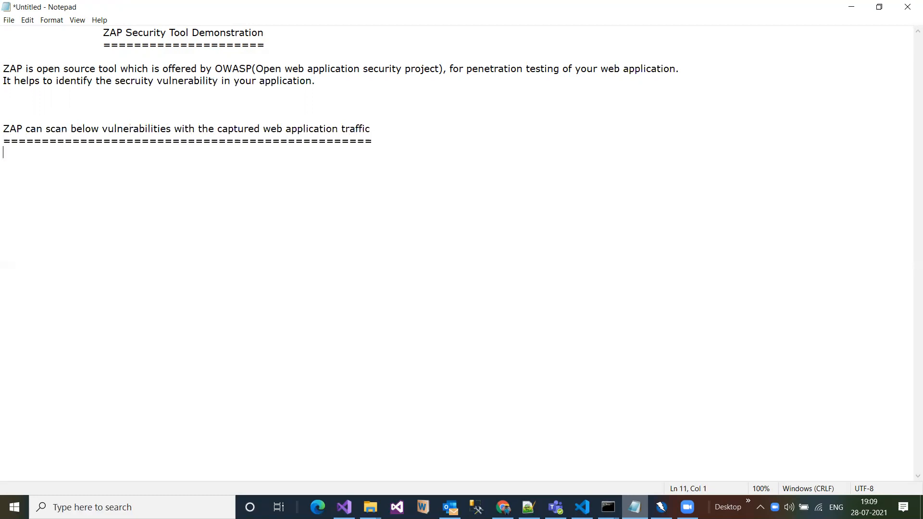
- List "SQL Injection", "Broken Authentication" and "Sesitive data exposure" on separate lines under the vulnerabilities heading
type("SQL Injecto")
key("BackSpace")
type("ion ")
type("Broke")
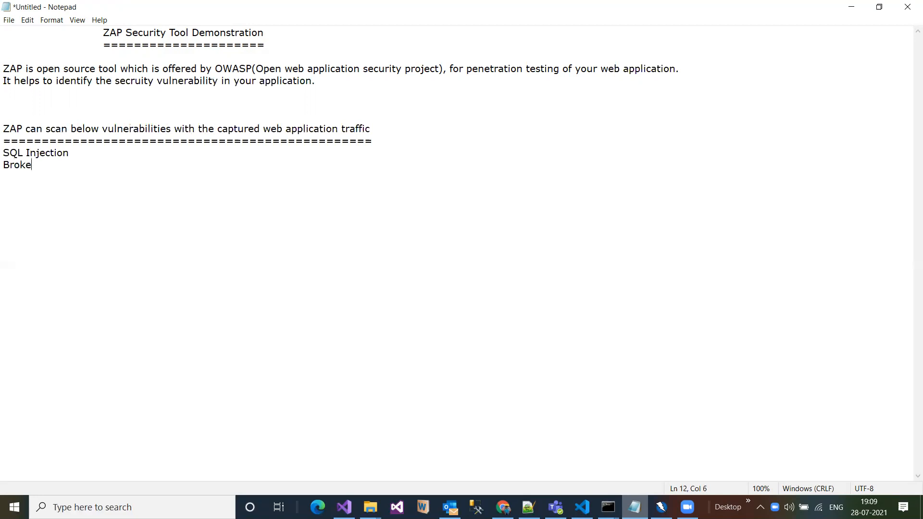
type("n Authentication ")
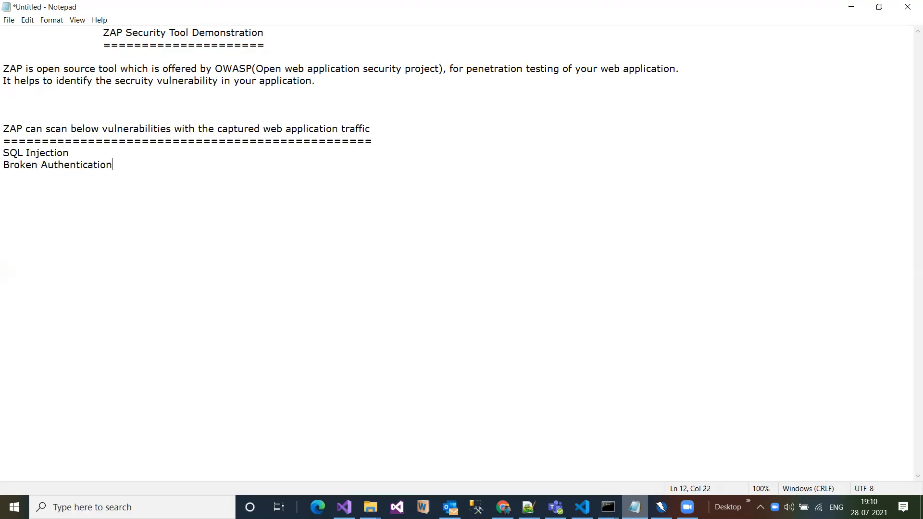
type("Sesitive data expos")
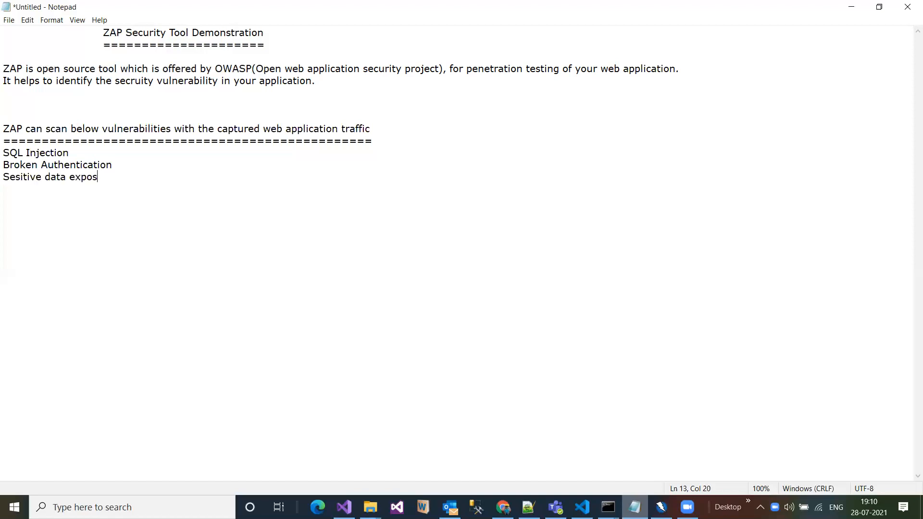
type("ure Broken Access control C")
- Add "Broken Access control" and "CRoss site scripting(XSS)" as separate lines in the vulnerability list
key("BackSpace")
type("CRoss site")
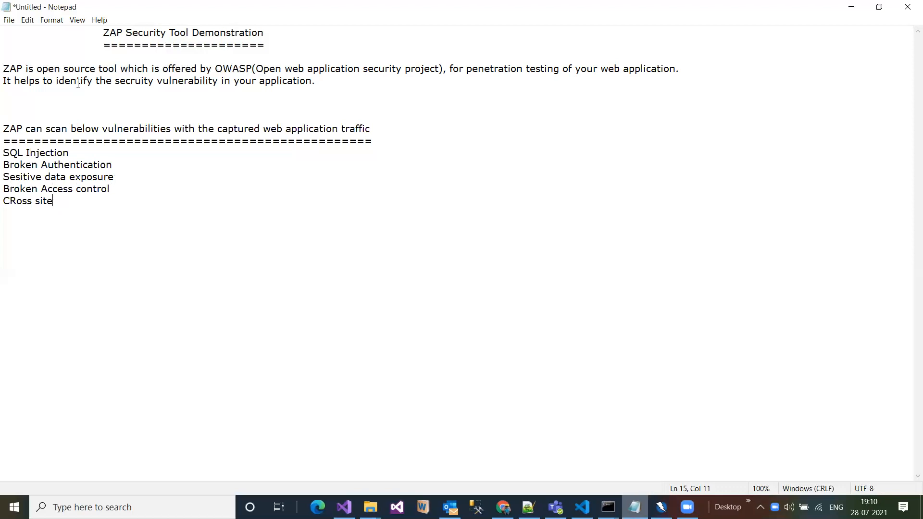
type("scripting(XSS)")
key("Return")
- Add "CSRF" and "Insecure Deserialization" as separate lines in the vulnerability list
type("In")
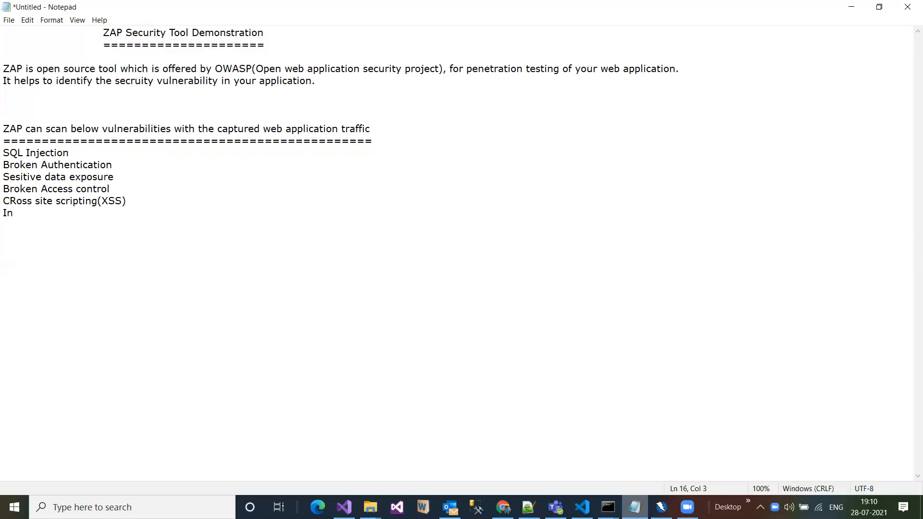
key("BackSpace")
key("BackSpace")
type("CSRF")
key("Return")
type("Insecure Deserialia")
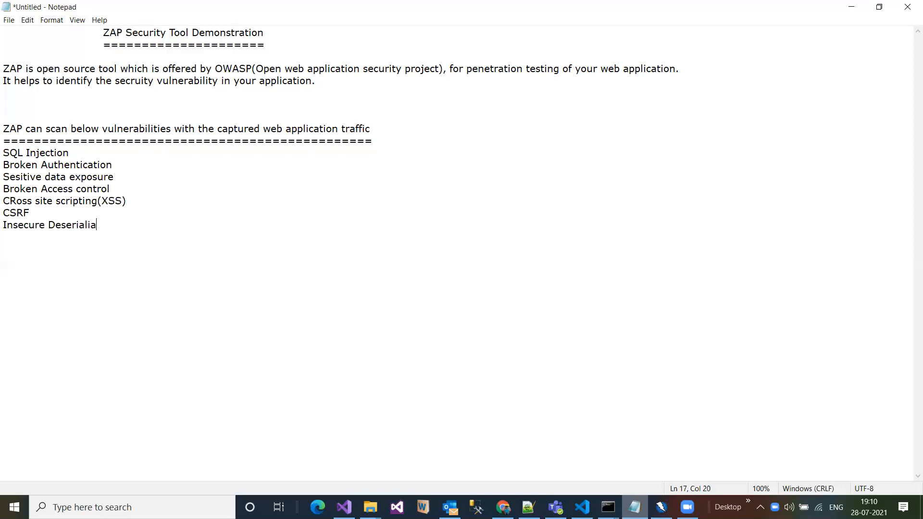
key("BackSpace")
type("zation")
key("Return")
- Finish the vulnerability list with the line "Components with known vulnerabilities..etc.,"
type("COmpone")
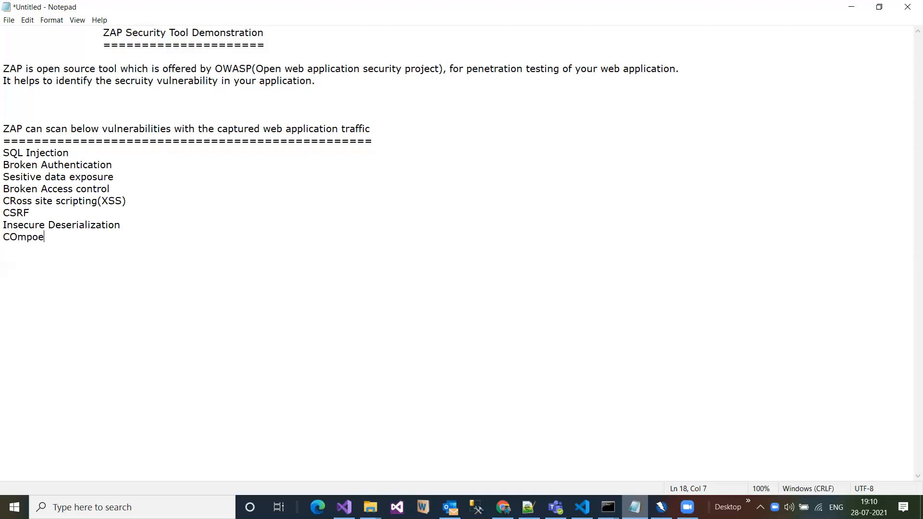
key("BackSpace")
key("BackSpace")
key("BackSpace")
key("BackSpace")
key("BackSpace")
key("BackSpace")
type("omponents with")
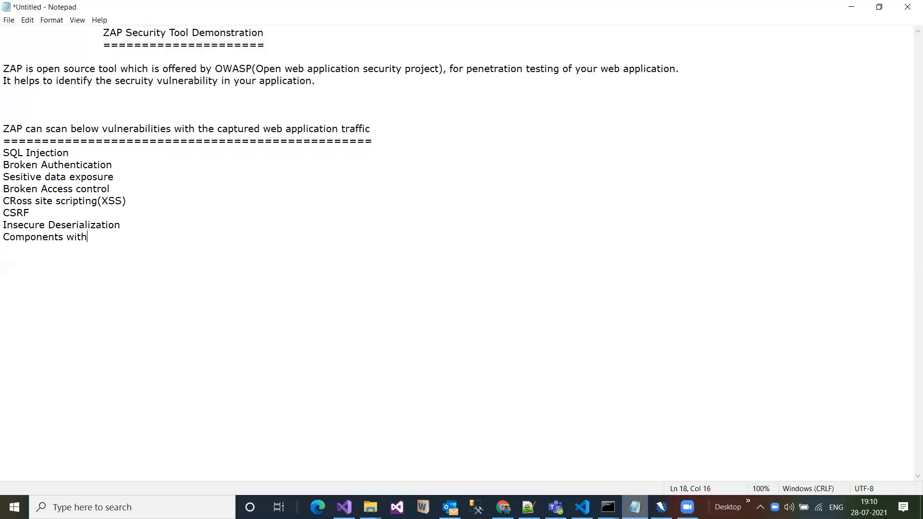
type(" known vulnerabilities")
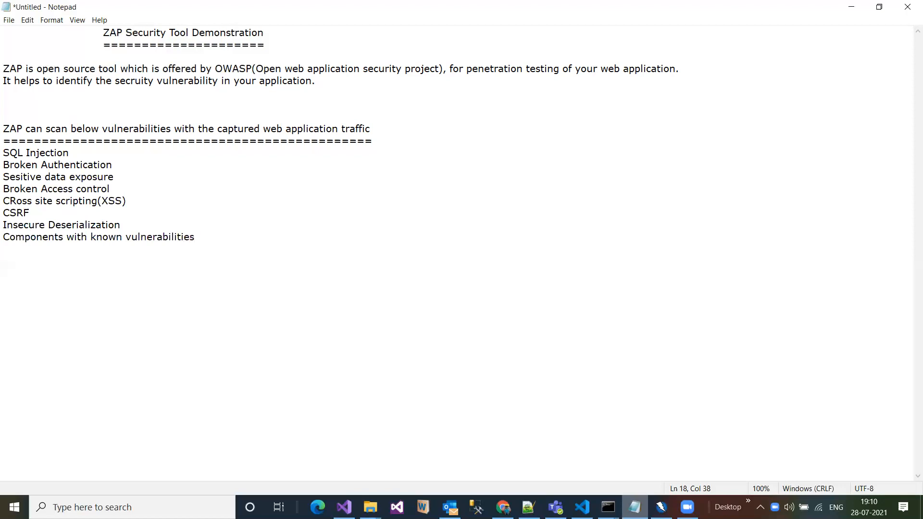
type("..etc.,")
- Switch back to OWASP ZAP and look through the Search, Alerts and Output views before returning to History
left_click(661, 507)
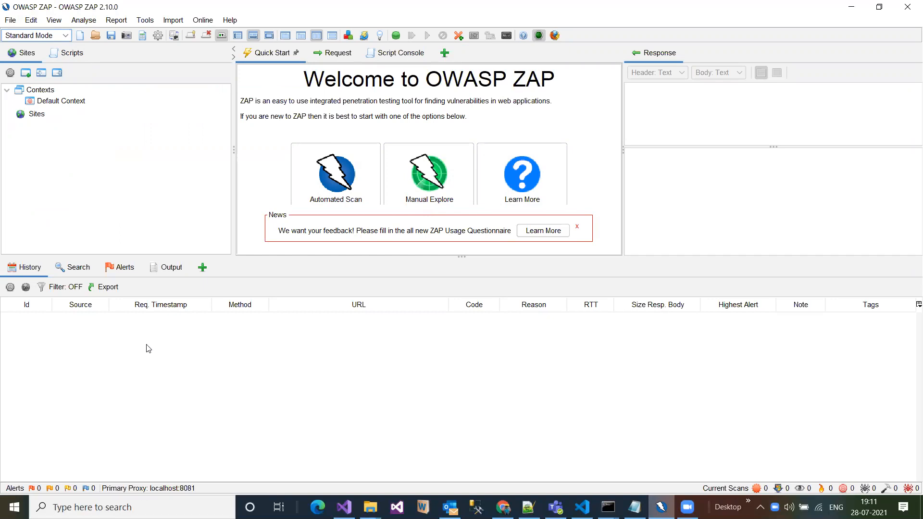
left_click(77, 269)
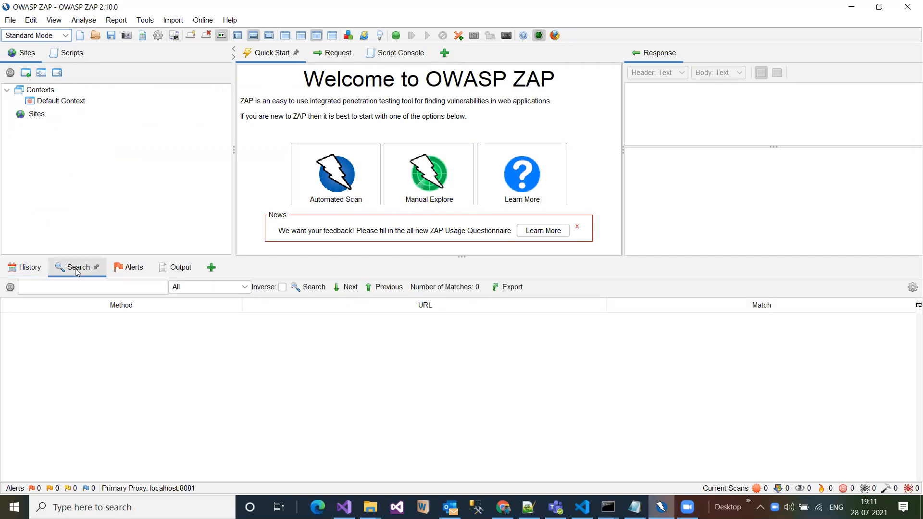
left_click(126, 270)
left_click(177, 270)
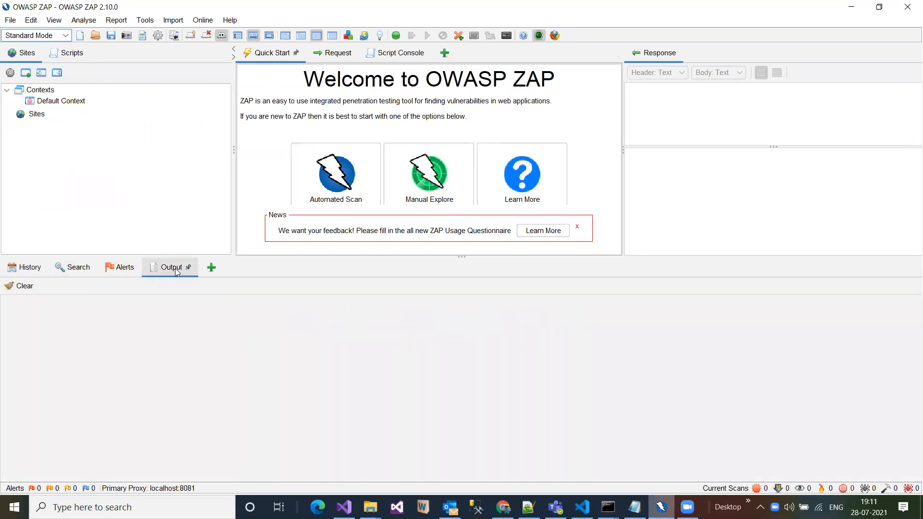
left_click(41, 269)
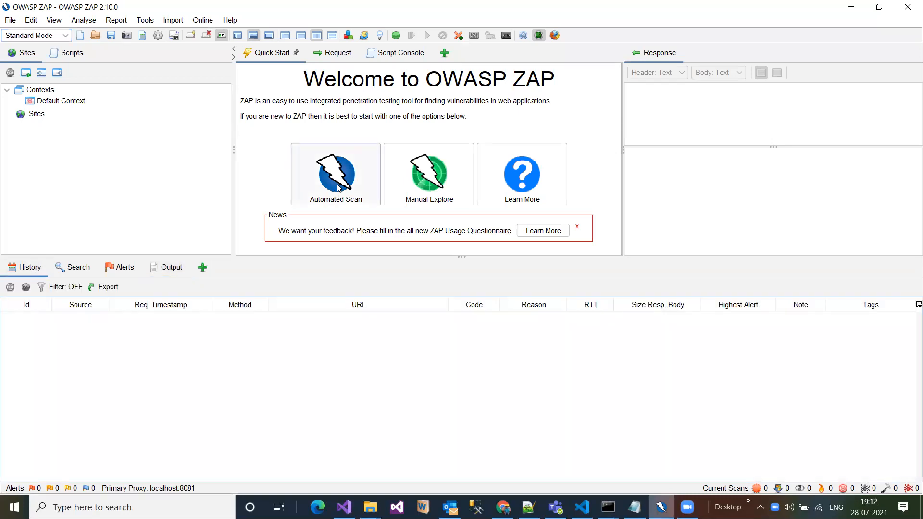
left_click(338, 188)
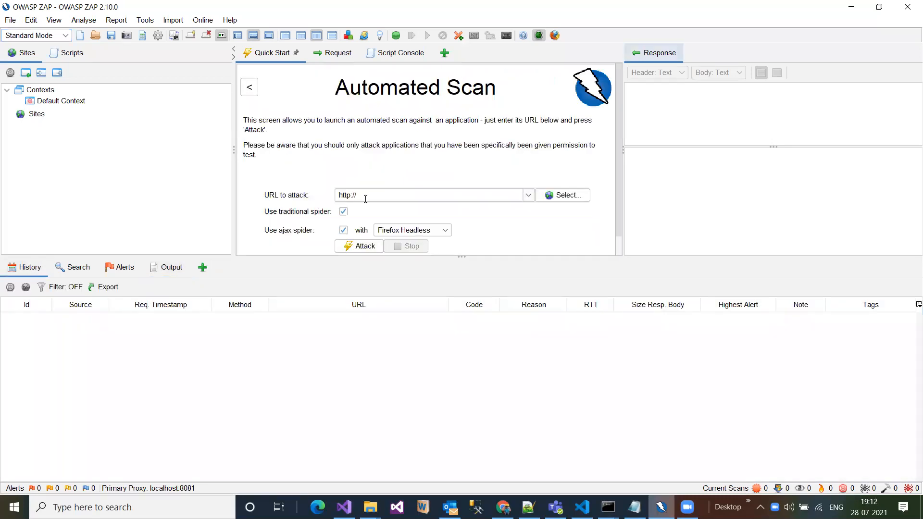
left_click(366, 195)
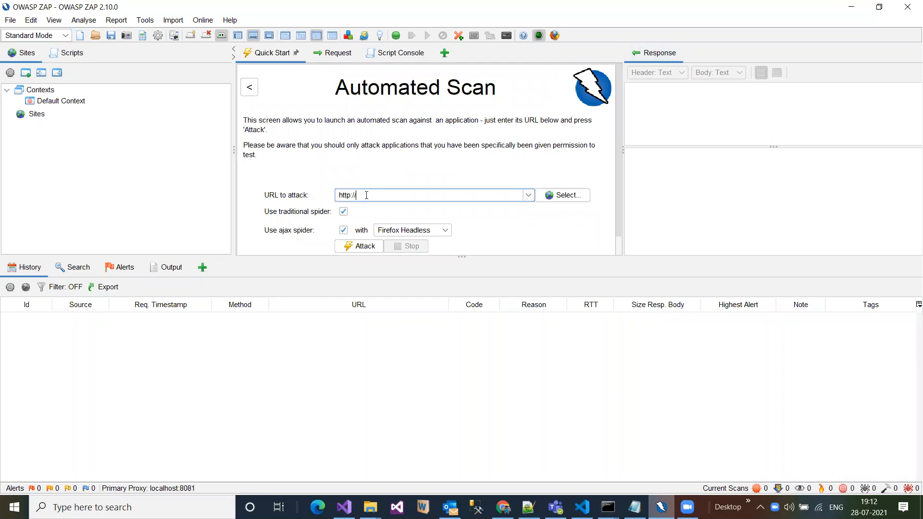
type("webscantest.com")
left_click(361, 247)
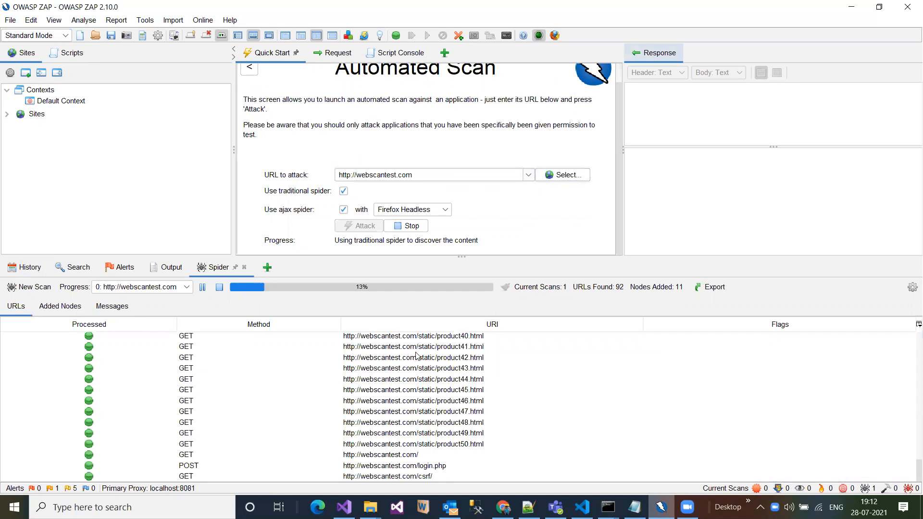
left_click(25, 268)
left_click(338, 321)
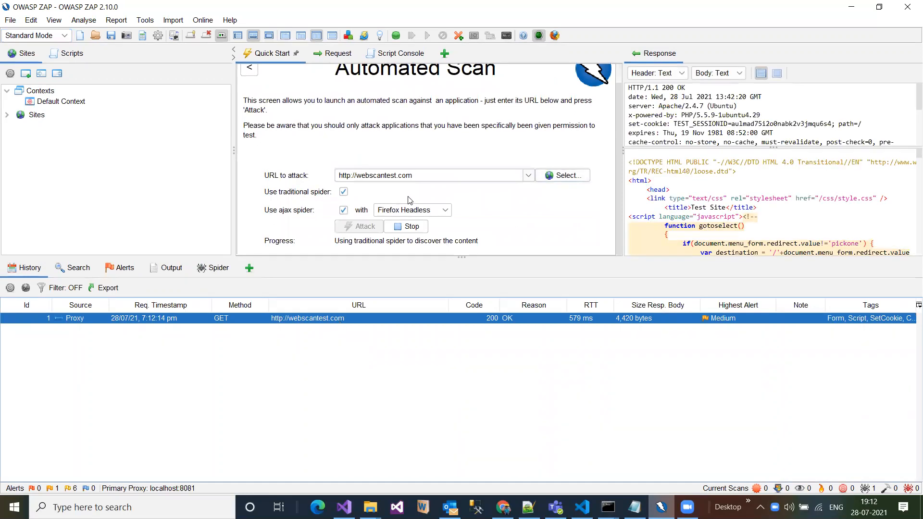
triple_click(335, 177)
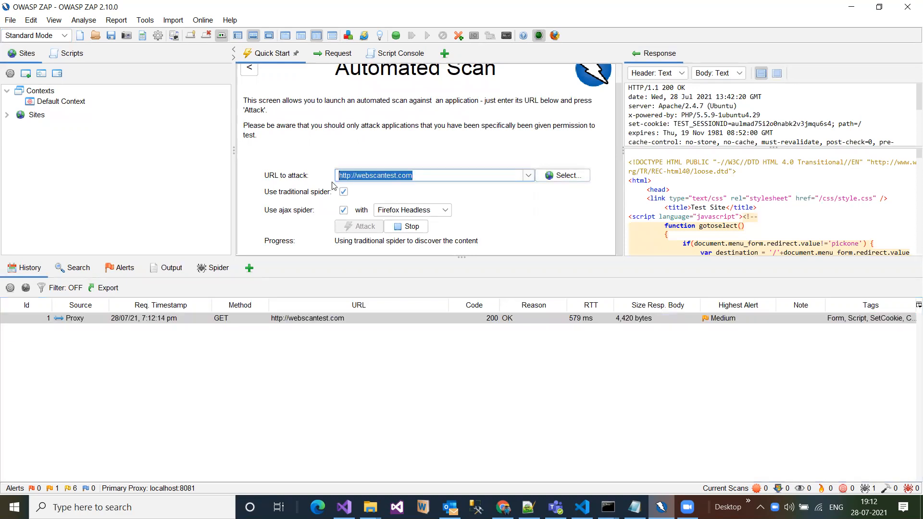
left_click(134, 268)
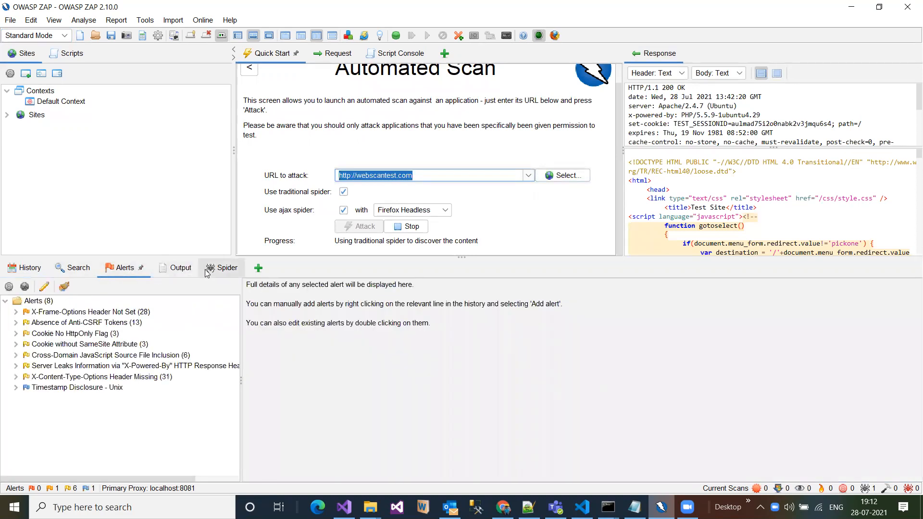
left_click(177, 268)
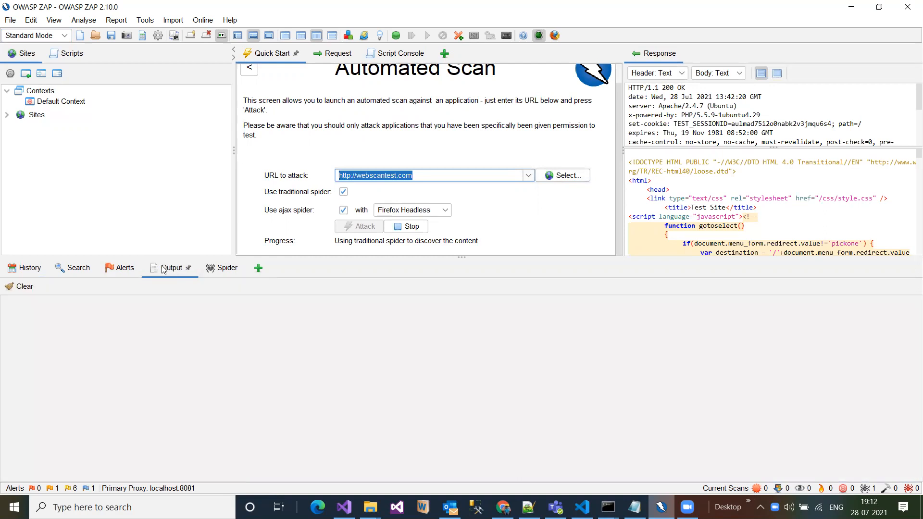
- Search all recorded messages for "cross site"
left_click(81, 267)
left_click(86, 287)
type("cross site")
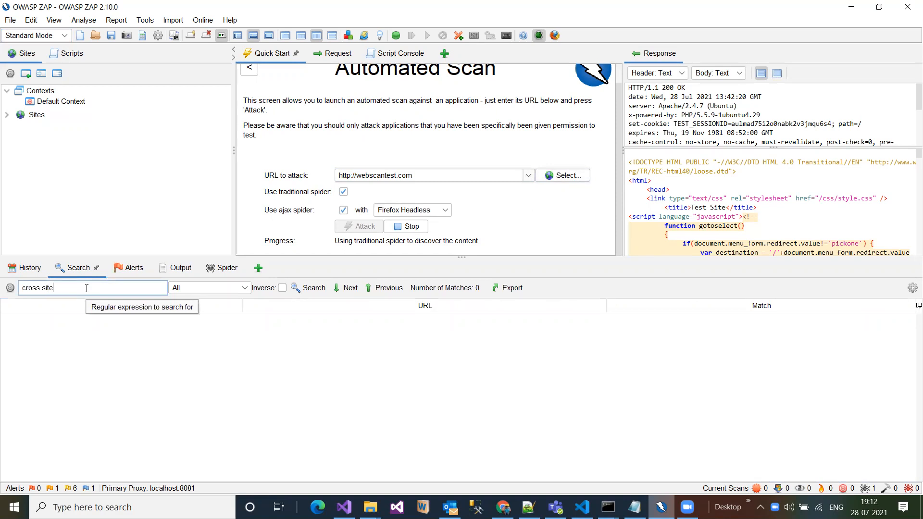
key("Return")
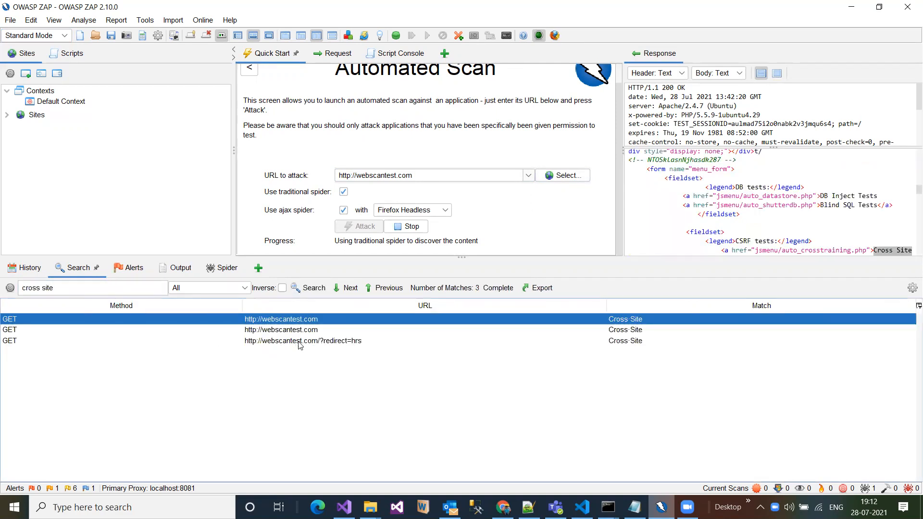
left_click(67, 287)
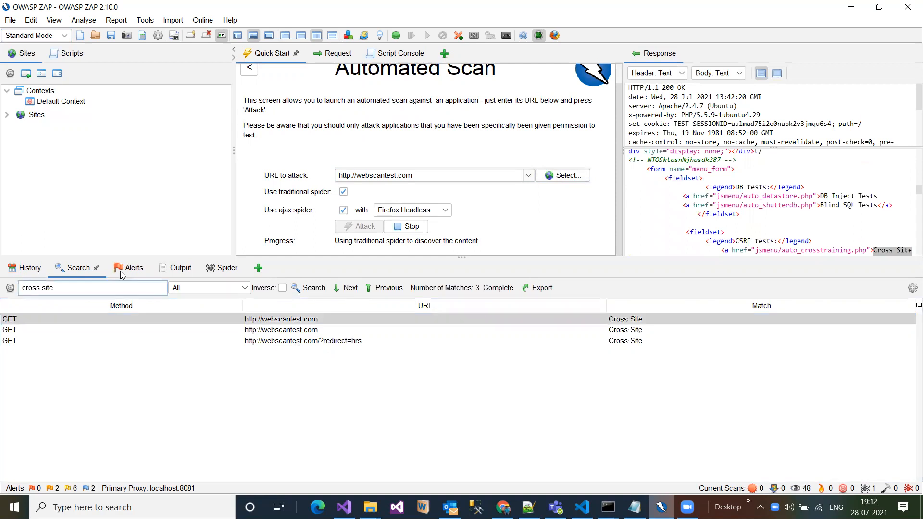
- Review the alerts raised by the scan with the alert tree widened to show full names, and check the Output view
left_click(126, 268)
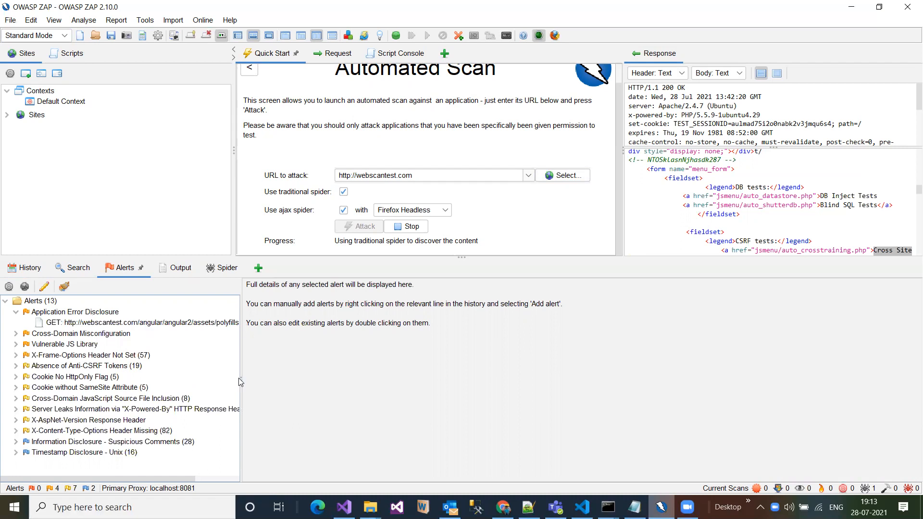
left_click_drag(241, 382, 421, 380)
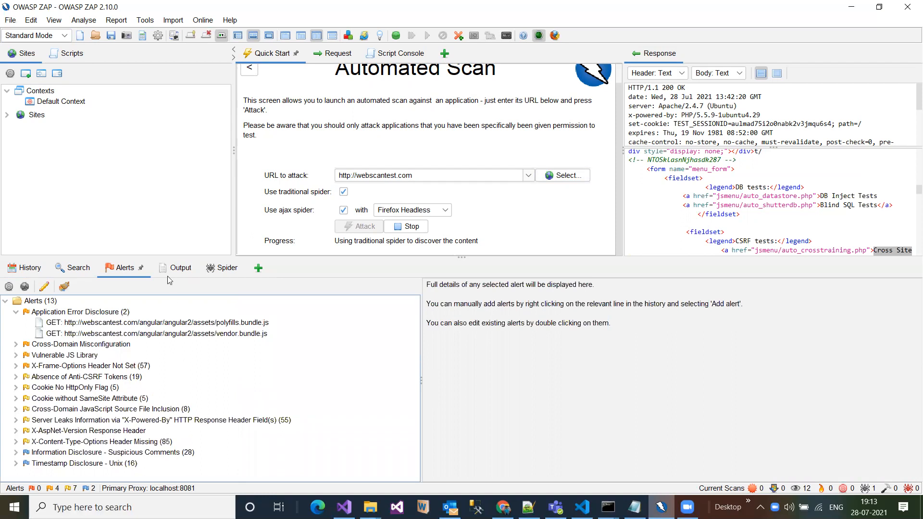
left_click(176, 272)
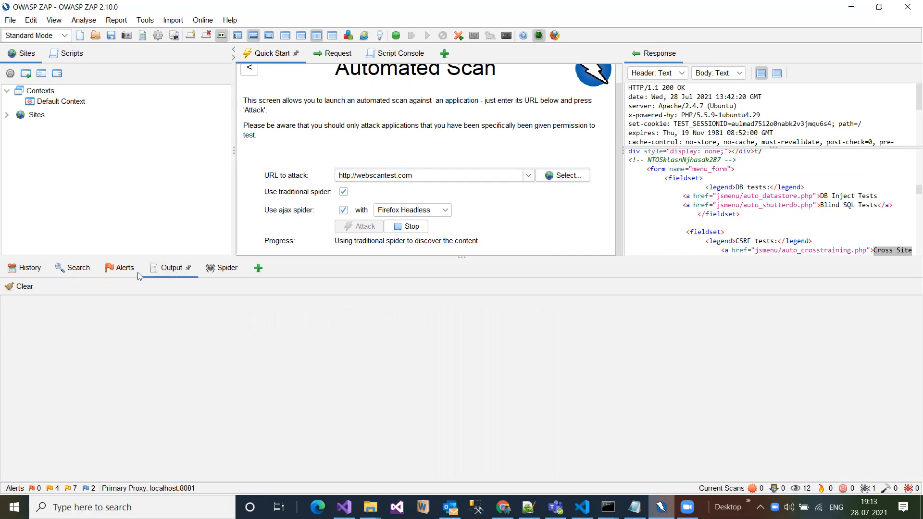
- Compare the URLs crawled by the Spider and the AJAX Spider, and revisit the Application Error Disclosure entry in the alerts
left_click(216, 270)
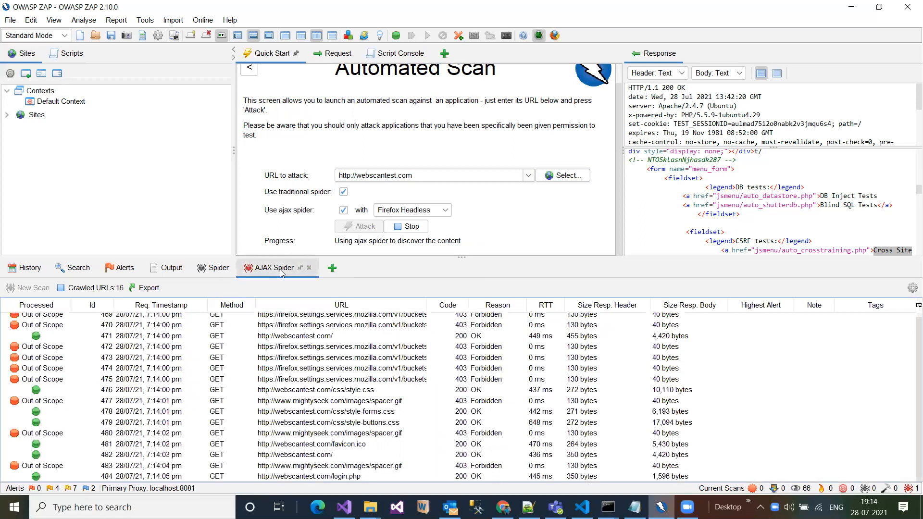
left_click(208, 269)
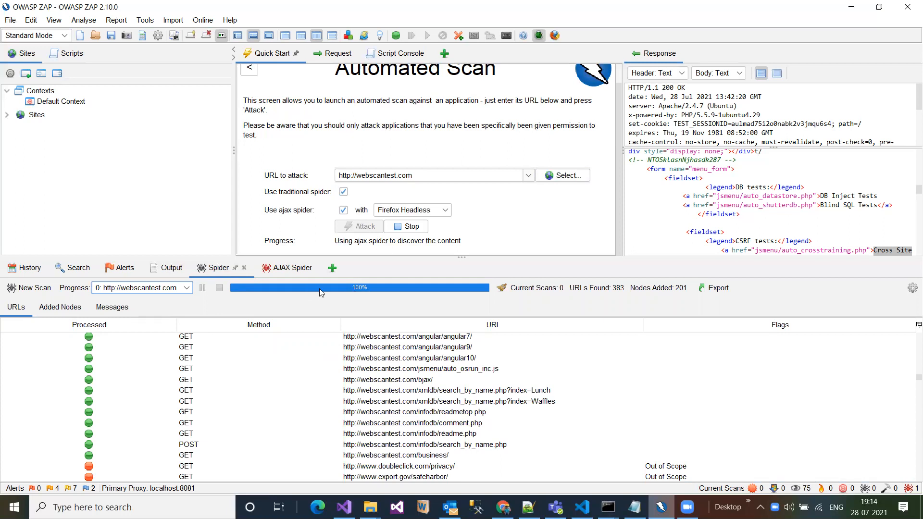
left_click(282, 274)
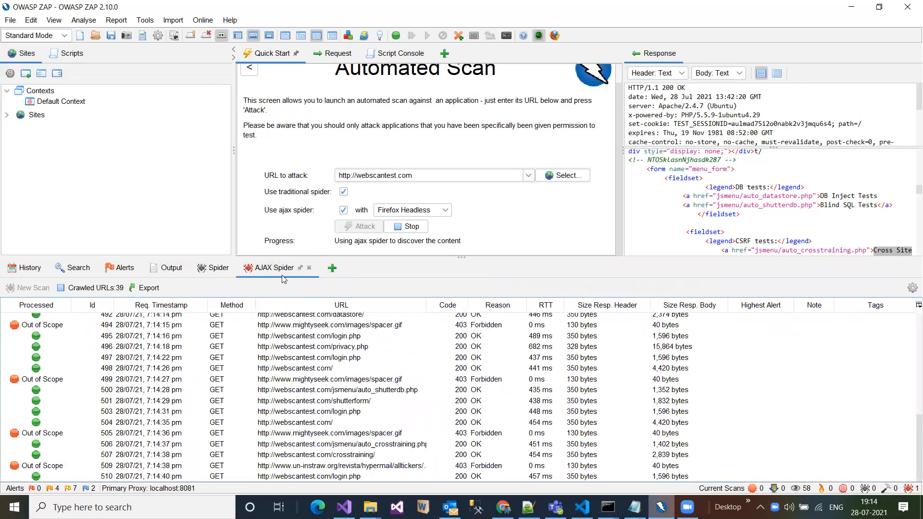
left_click(225, 272)
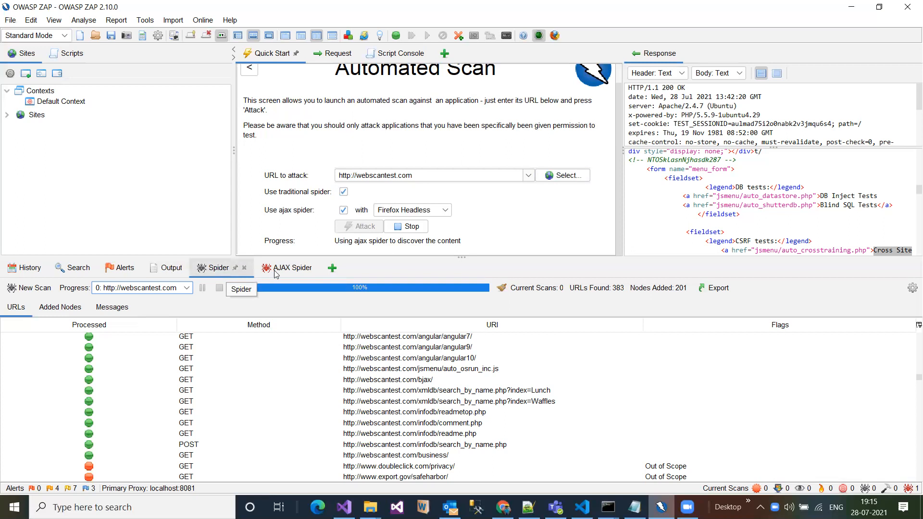
left_click(292, 269)
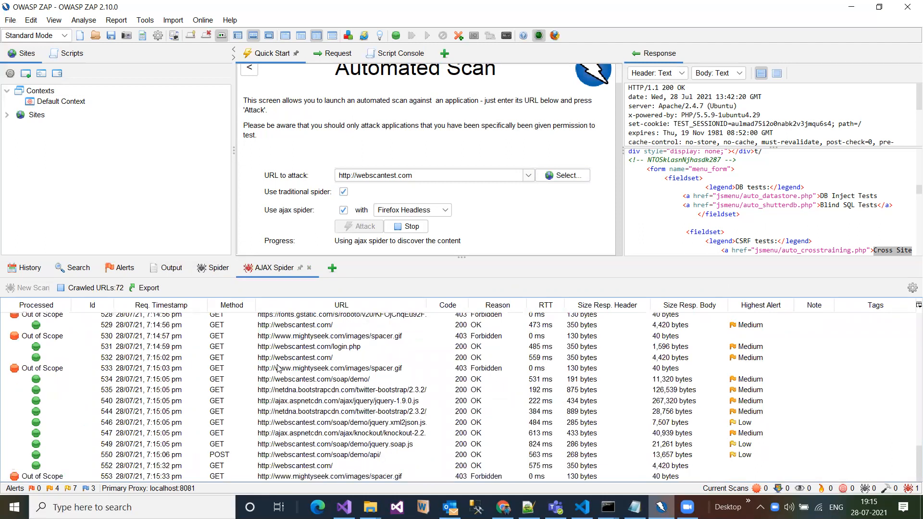
left_click(119, 268)
left_click(16, 312)
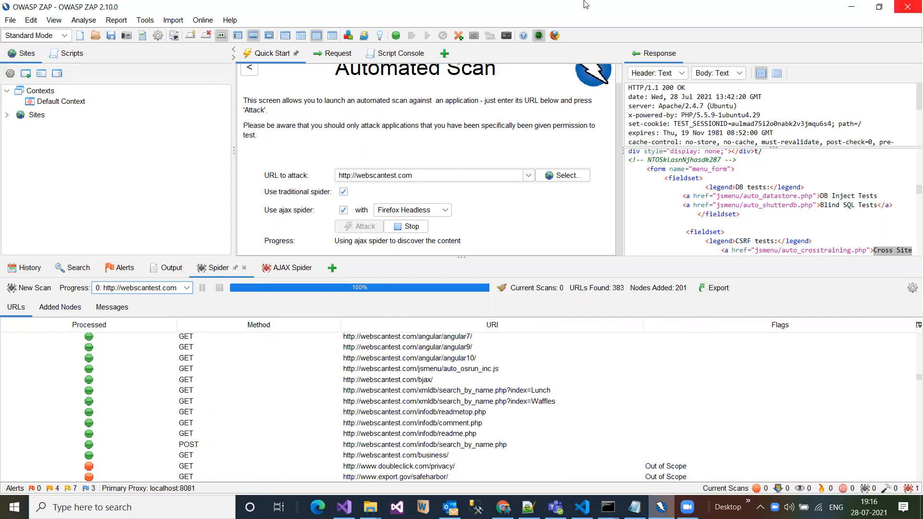
- Look over the available report formats, and review the AJAX Spider results from the first entry along with the Spider results
left_click(117, 21)
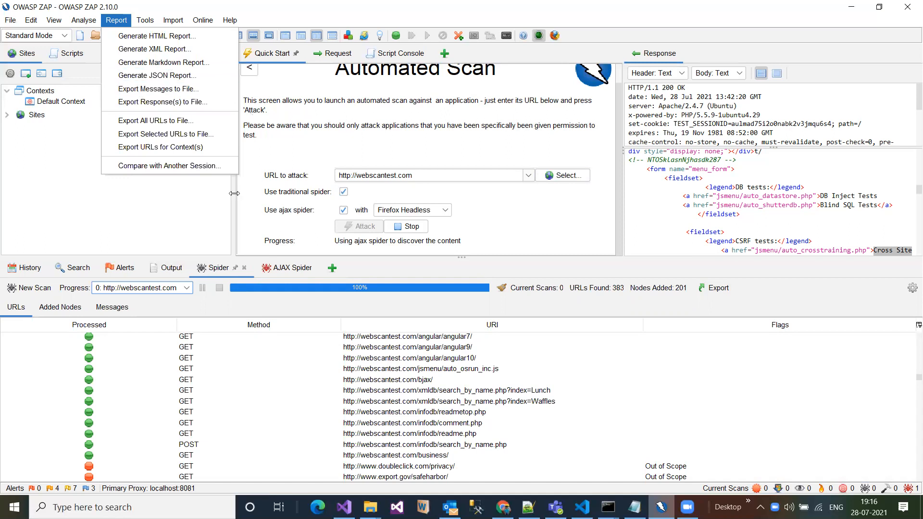
left_click_drag(234, 194, 263, 199)
left_click(271, 270)
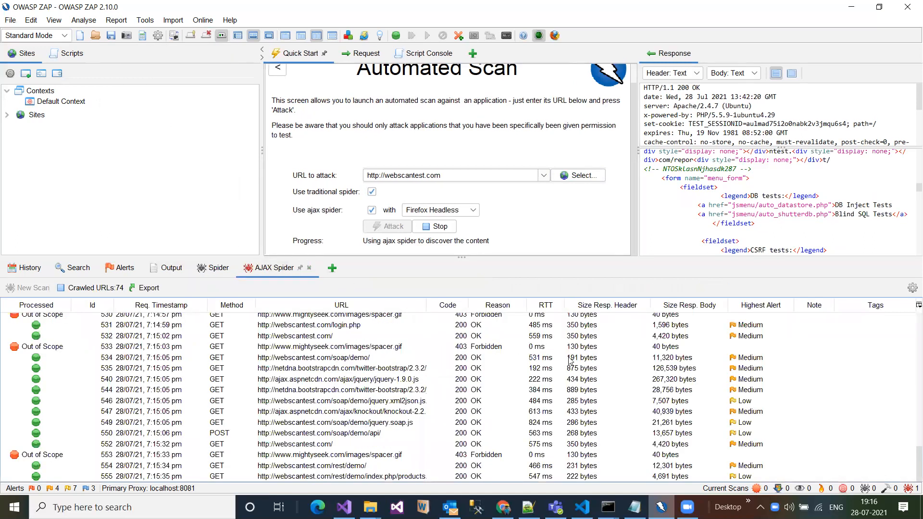
scroll(514, 333, "up", 20)
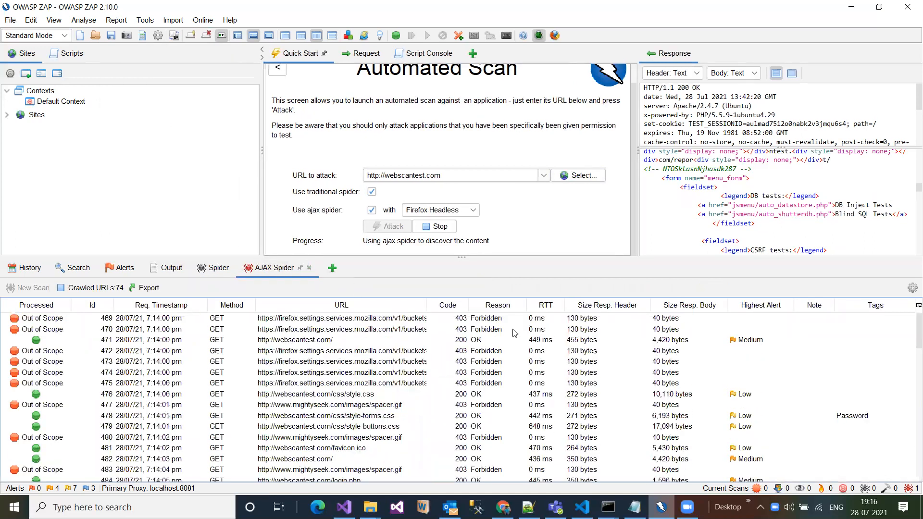
left_click(217, 265)
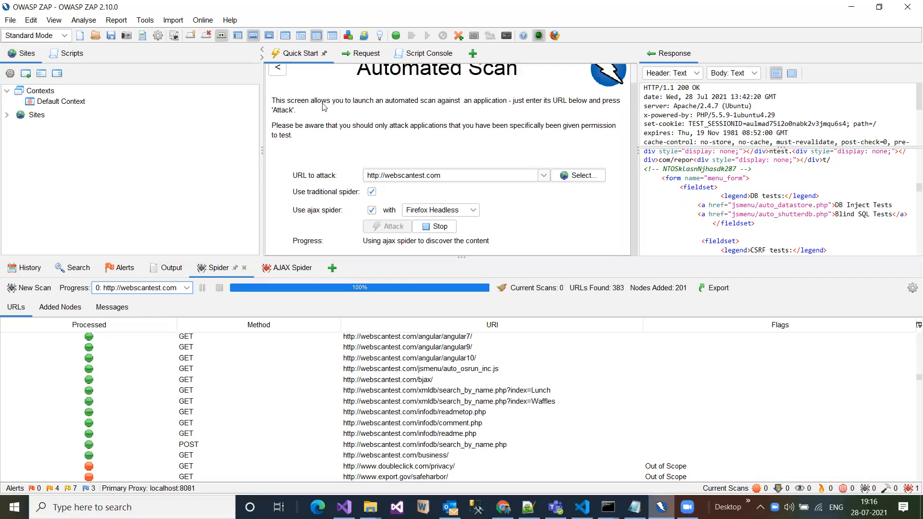
left_click(279, 70)
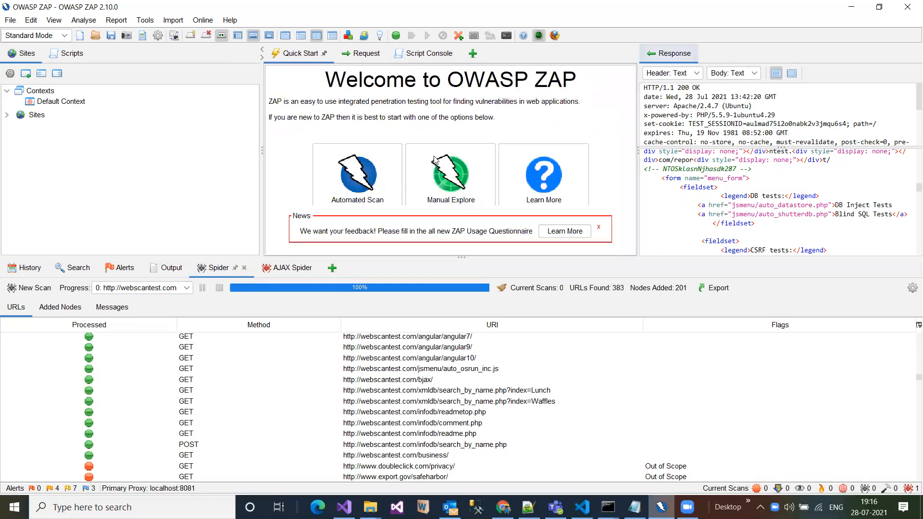
left_click(451, 185)
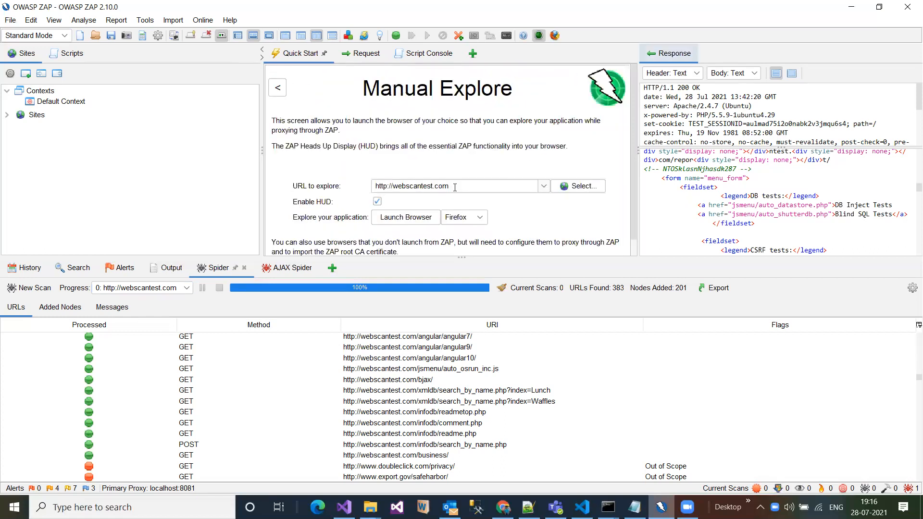
left_click(378, 186)
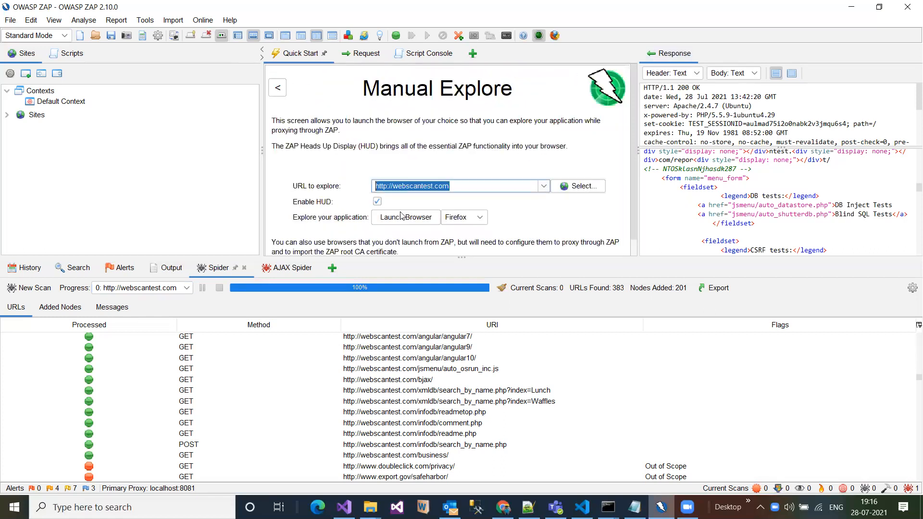
left_click(470, 220)
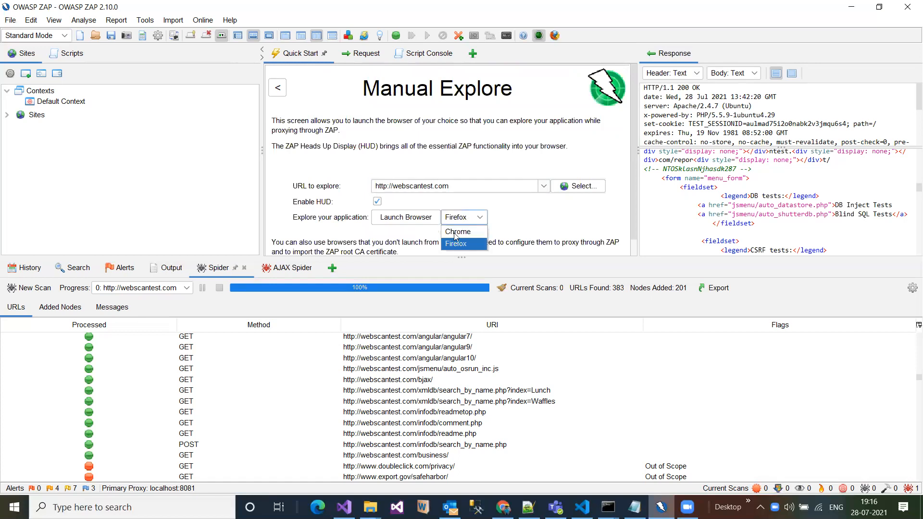
left_click(447, 223)
left_click(407, 218)
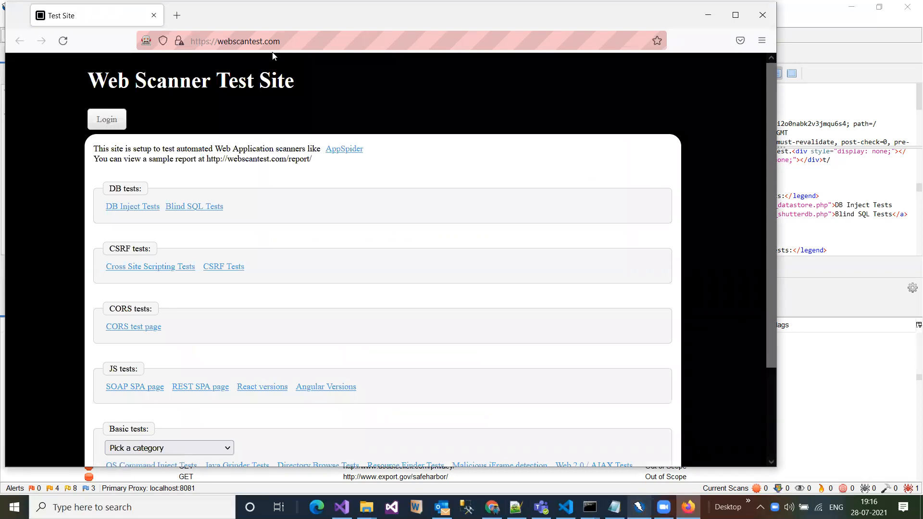
- Visit the Cross Site Scripting Tests and the blockedbyns.php comment page on the test site, and close the browser
left_click(164, 268)
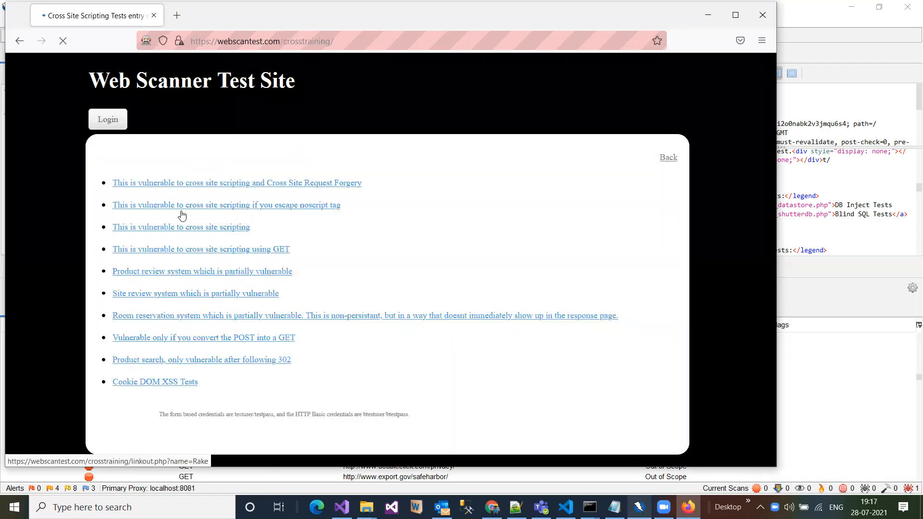
left_click(182, 214)
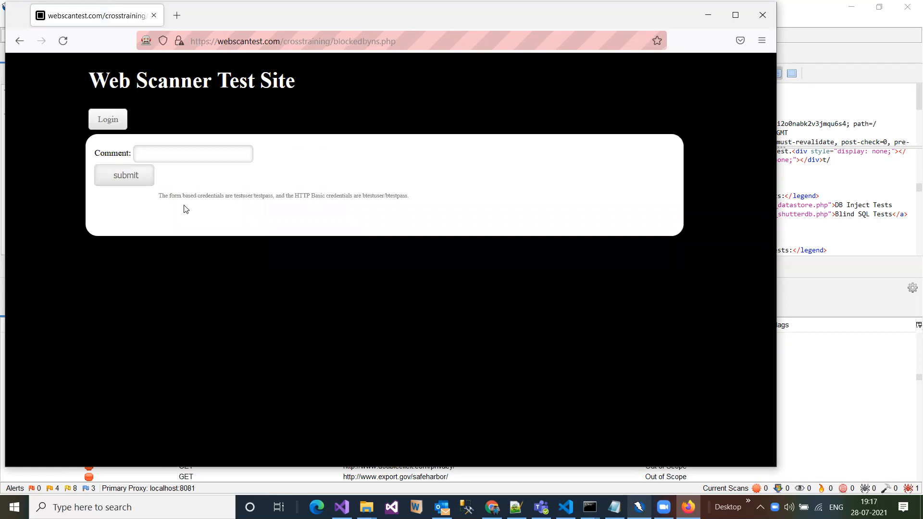
left_click(762, 13)
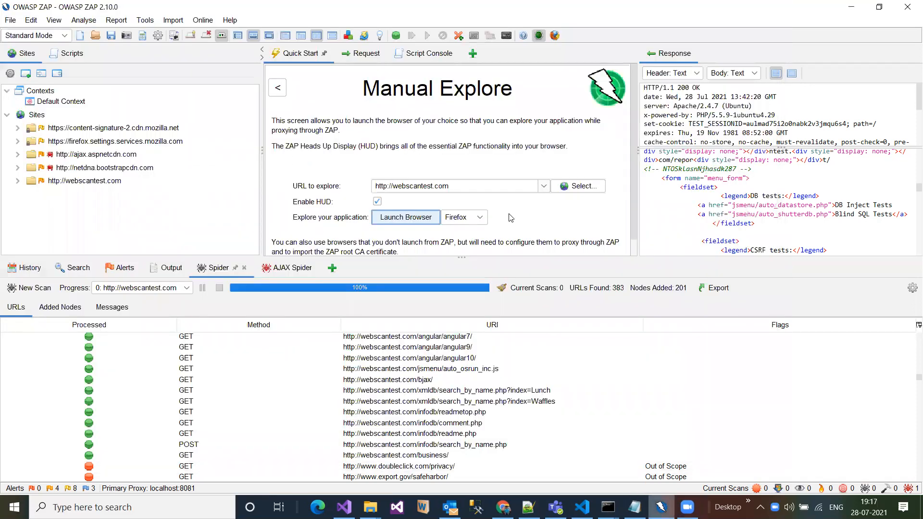
- Review the recorded requests in the History with a wider URL column, and show the response of request 557
left_click(24, 269)
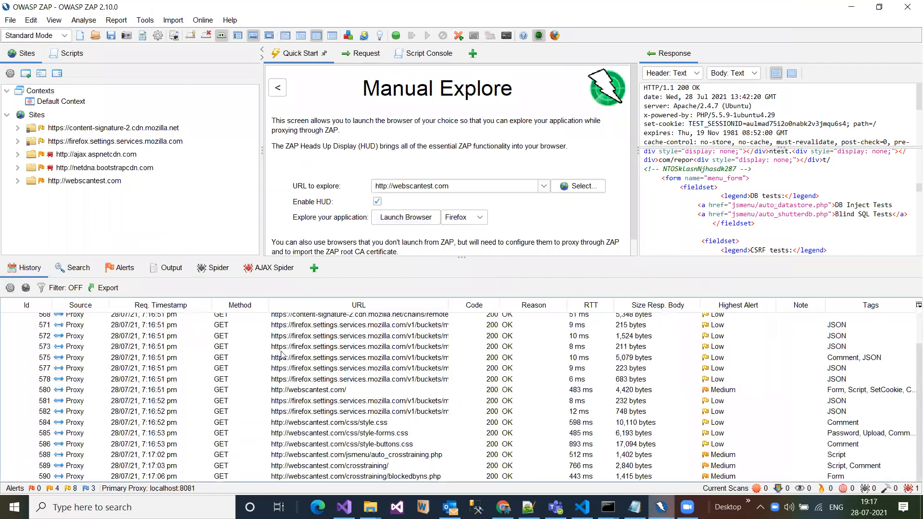
scroll(284, 353, "up", 2)
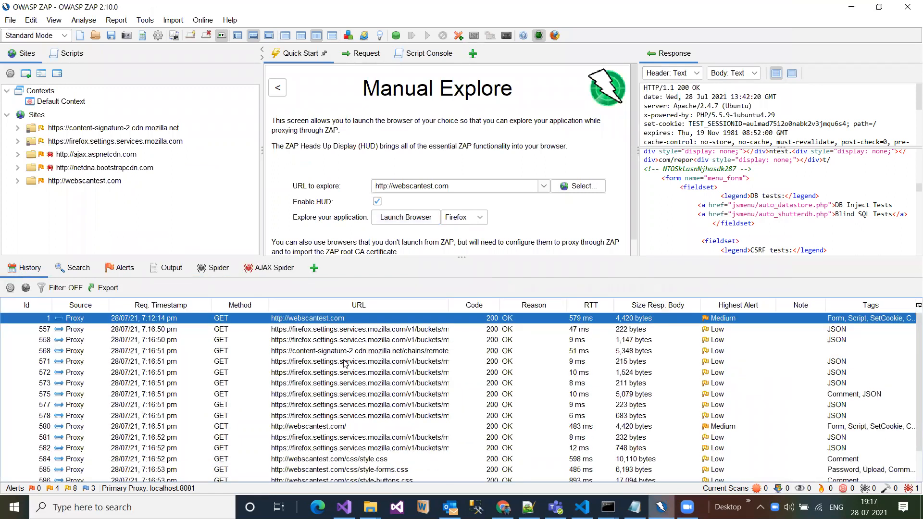
left_click_drag(449, 305, 560, 299)
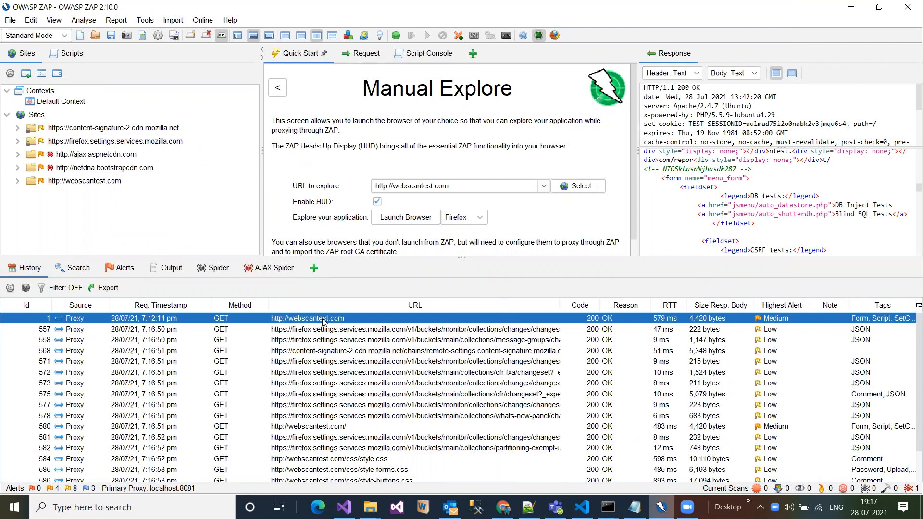
key("Down")
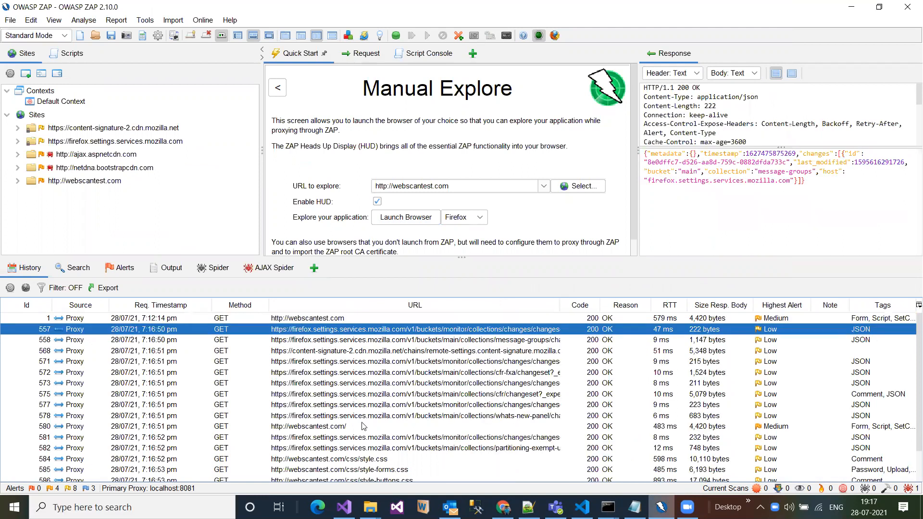
- Look through the remaining requests in the History, and close the AJAX Spider and Spider result views
scroll(364, 432, "down", 1)
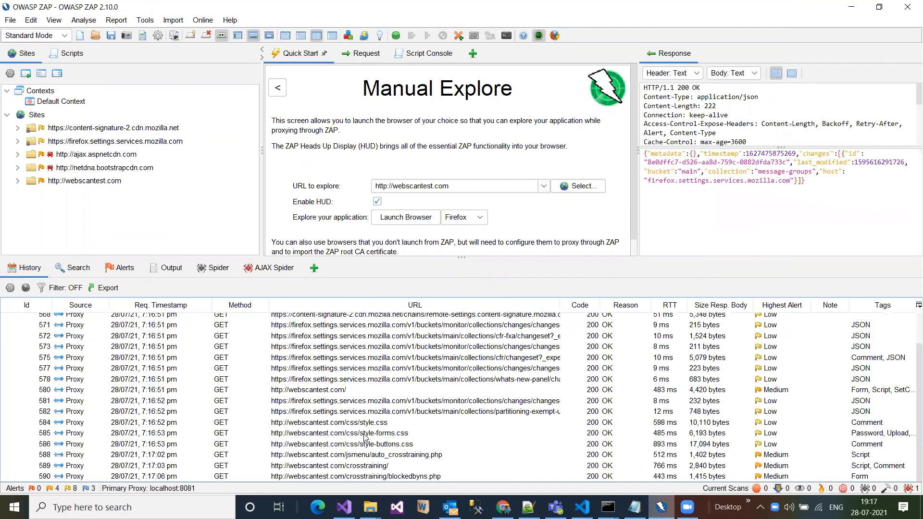
scroll(359, 413, "up", 1)
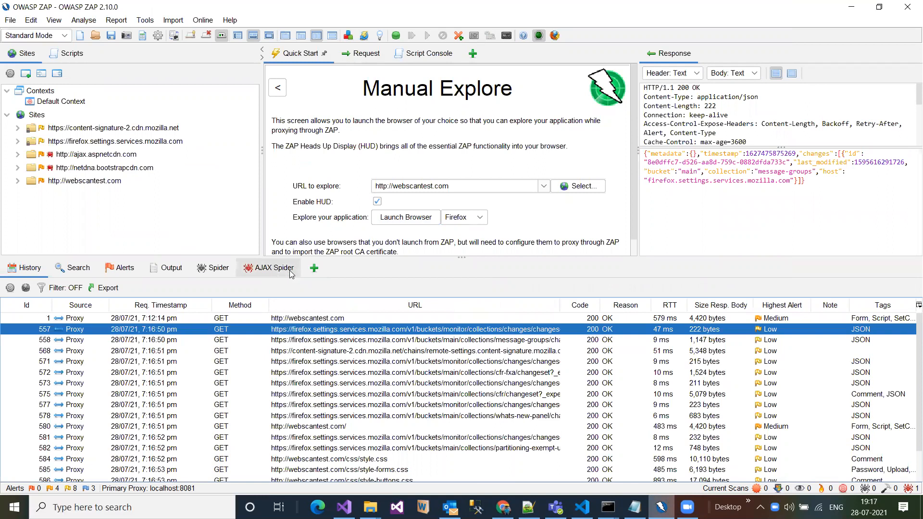
left_click(301, 268)
left_click(308, 267)
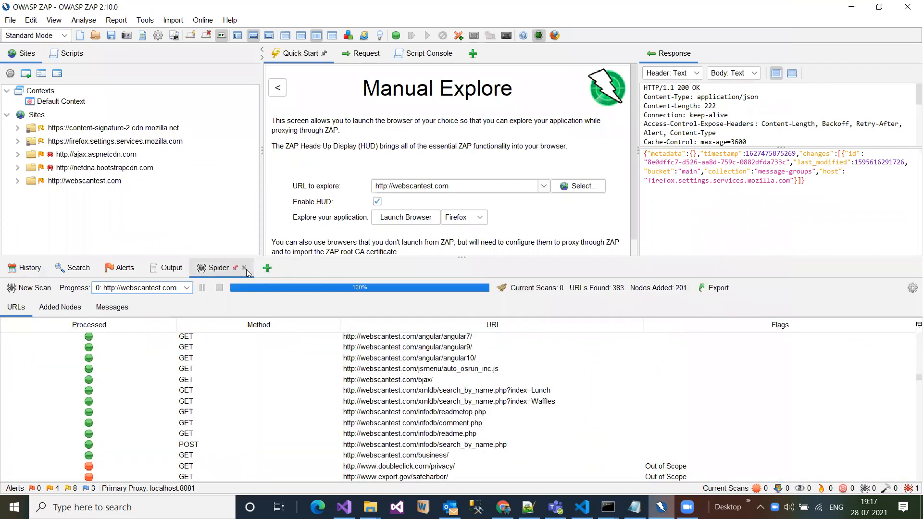
left_click(245, 268)
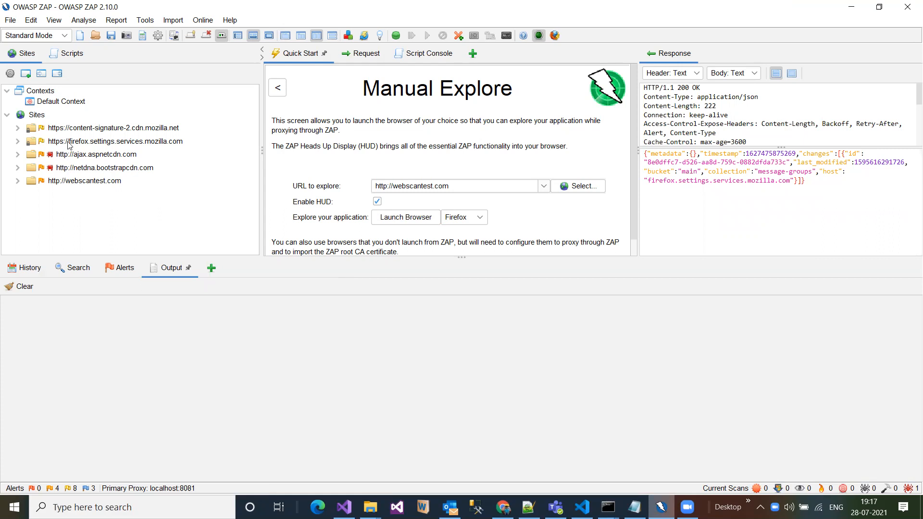
left_click(17, 181)
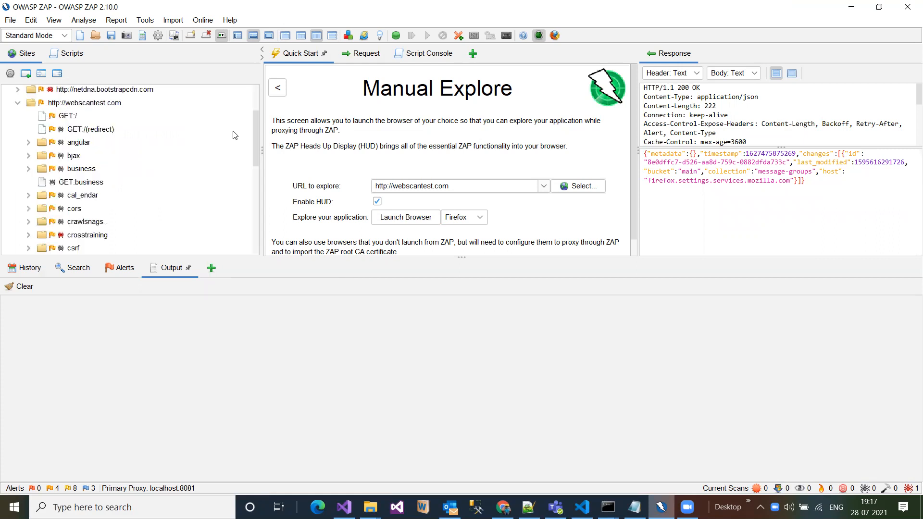
scroll(165, 123, "up", 1)
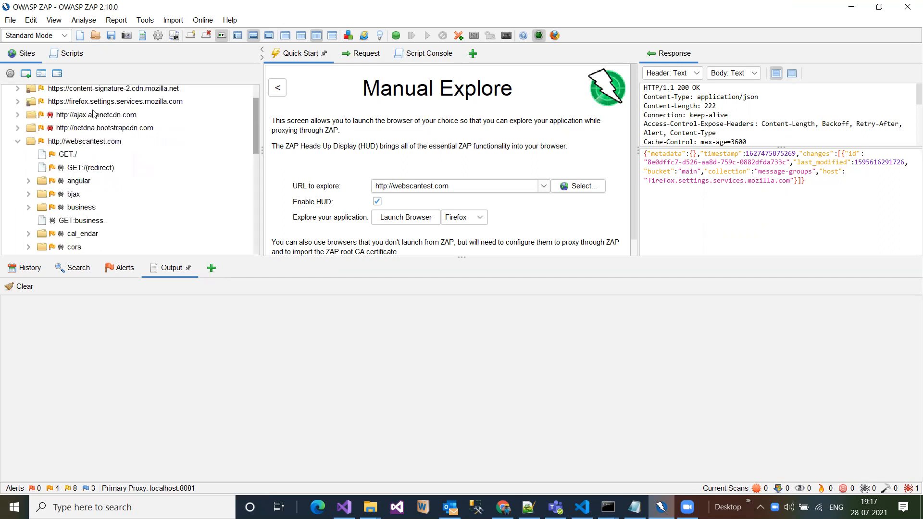
scroll(94, 121, "up", 1)
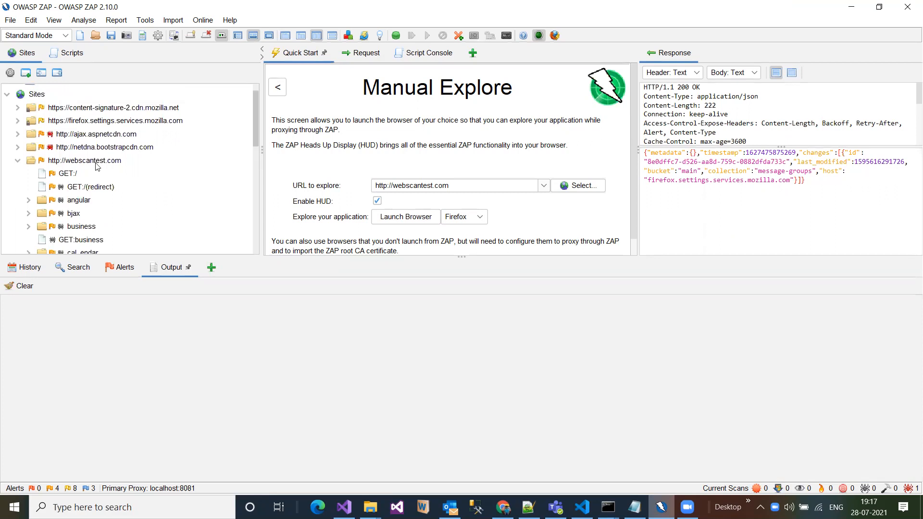
scroll(38, 166, "up", 1)
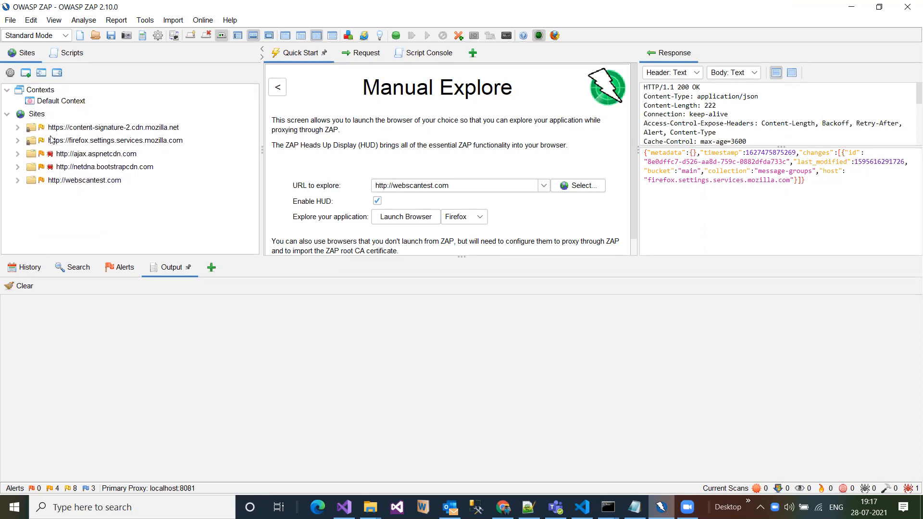
left_click(79, 180)
scroll(78, 182, "down", 2)
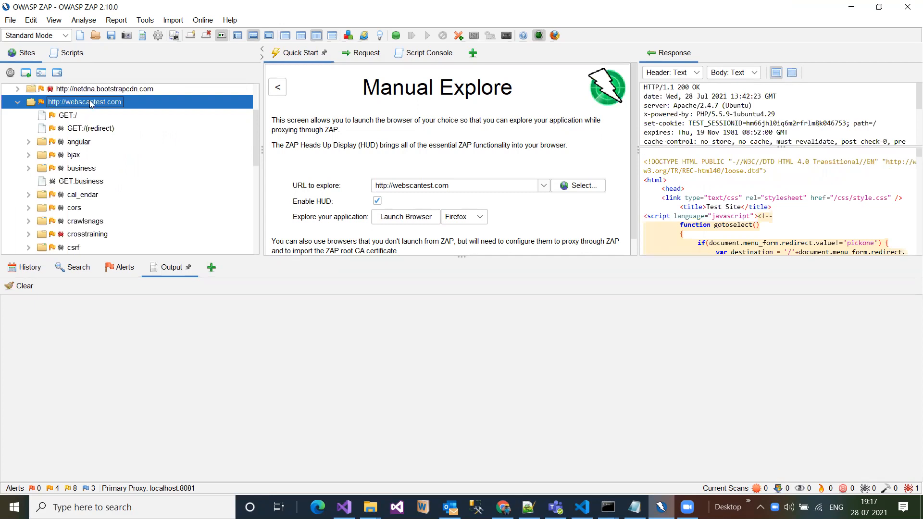
right_click(91, 104)
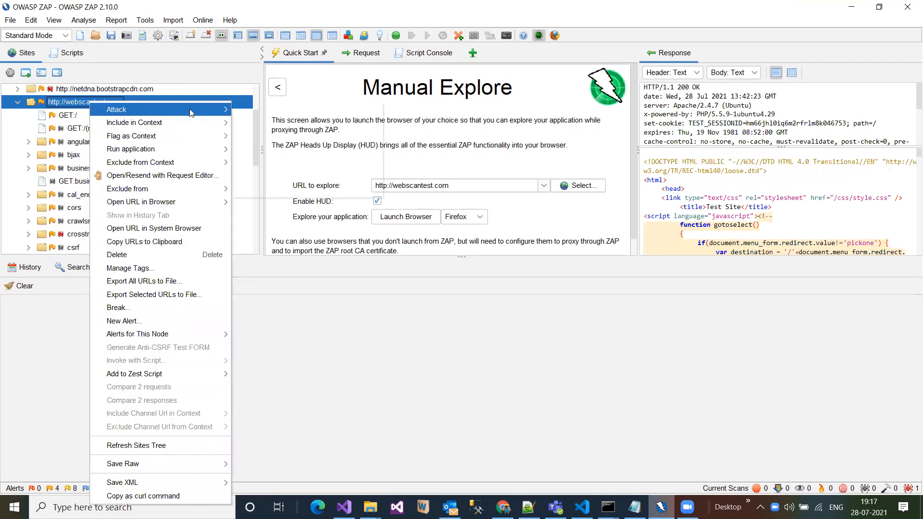
mouse_move(192, 110)
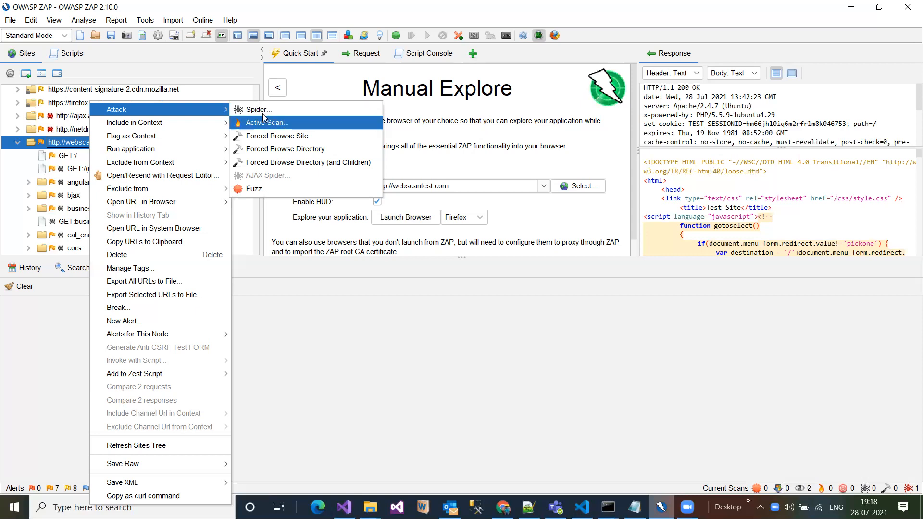
left_click(260, 110)
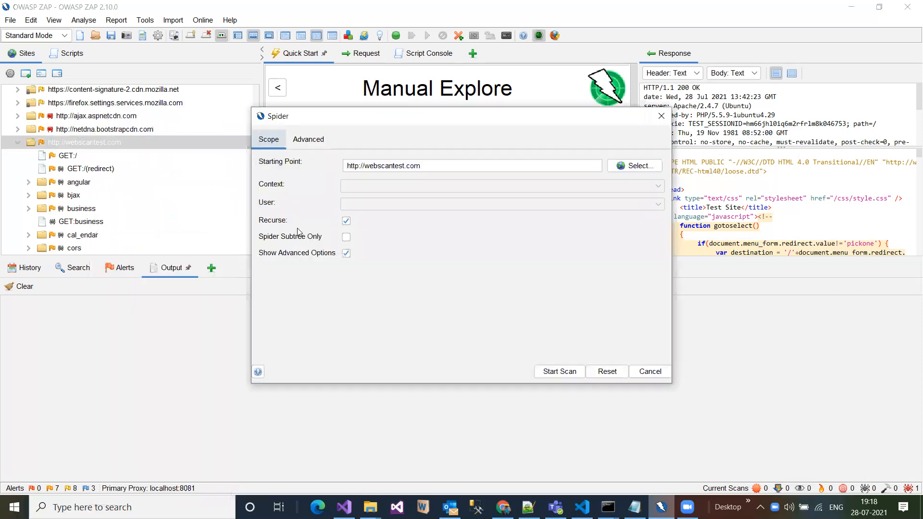
left_click(305, 142)
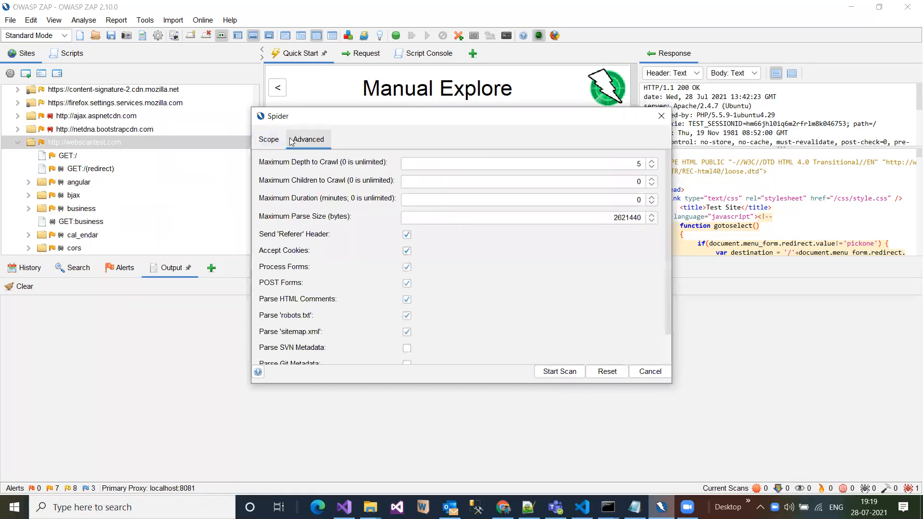
left_click(279, 141)
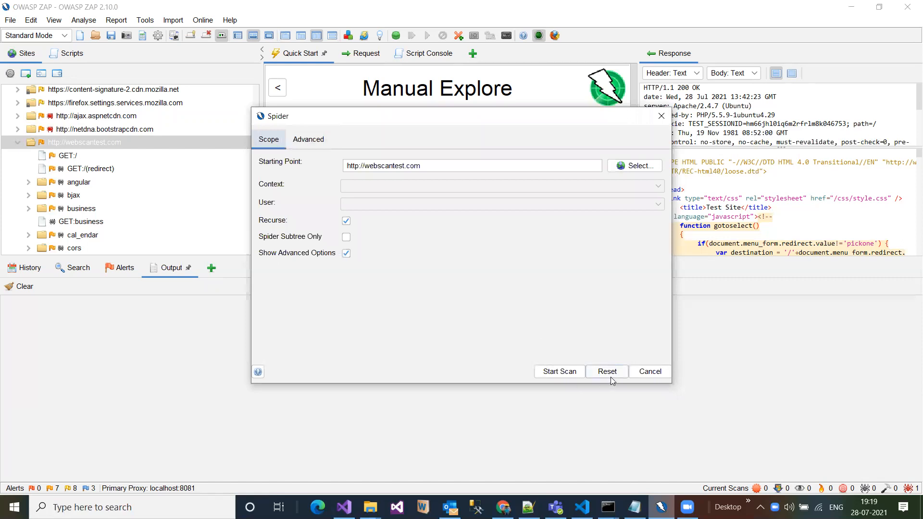
left_click(650, 372)
right_click(116, 144)
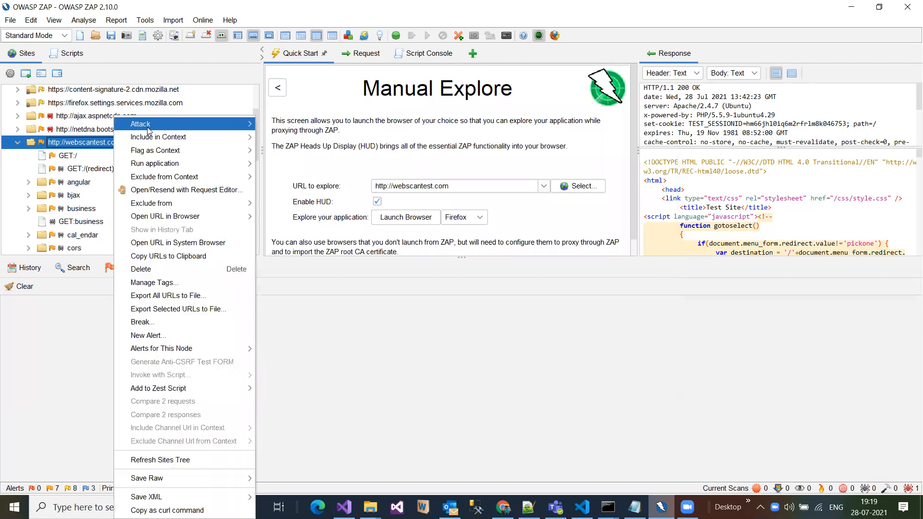
mouse_move(202, 126)
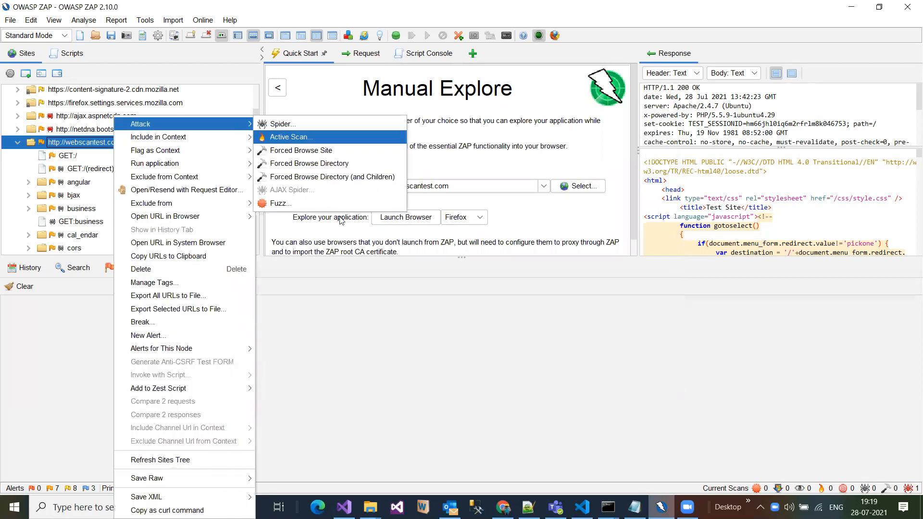
key("Return")
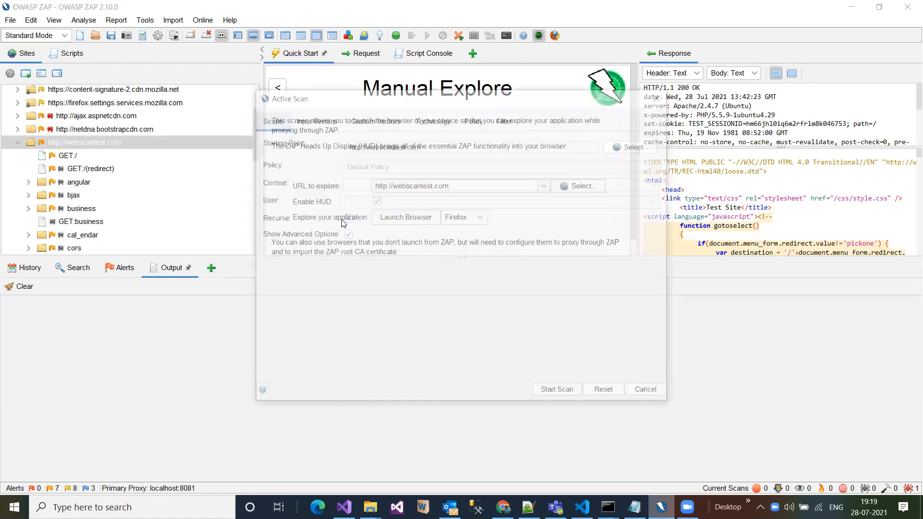
left_click(474, 120)
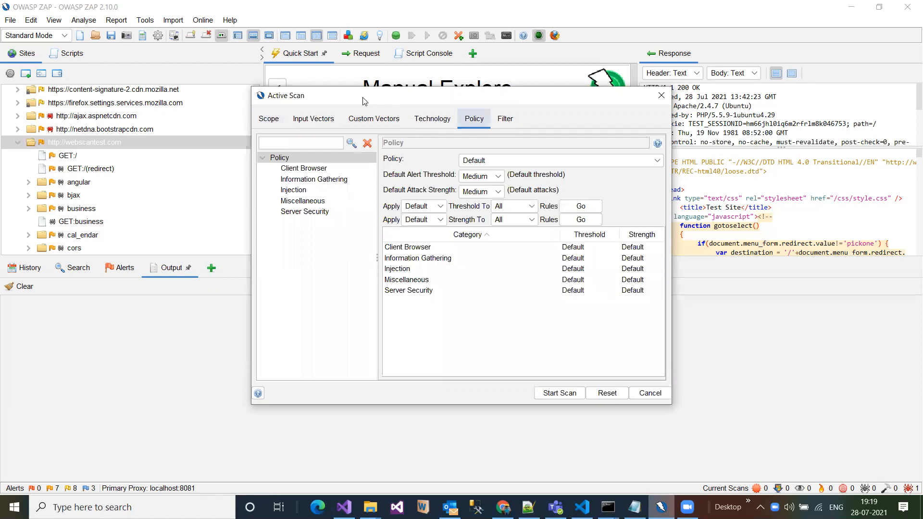
- Examine the tests in the scan policy's Injection, Server Security, Client Browser, Information Gathering and Miscellaneous categories
left_click(399, 199)
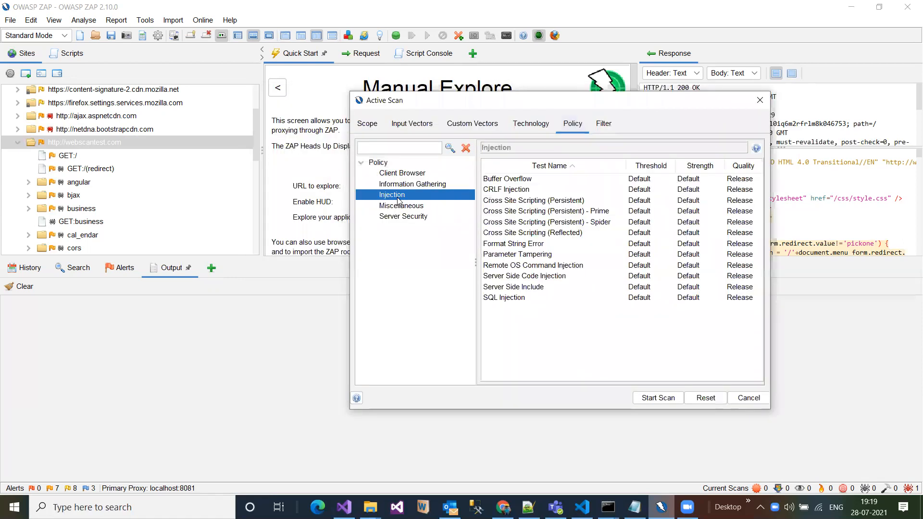
left_click(401, 217)
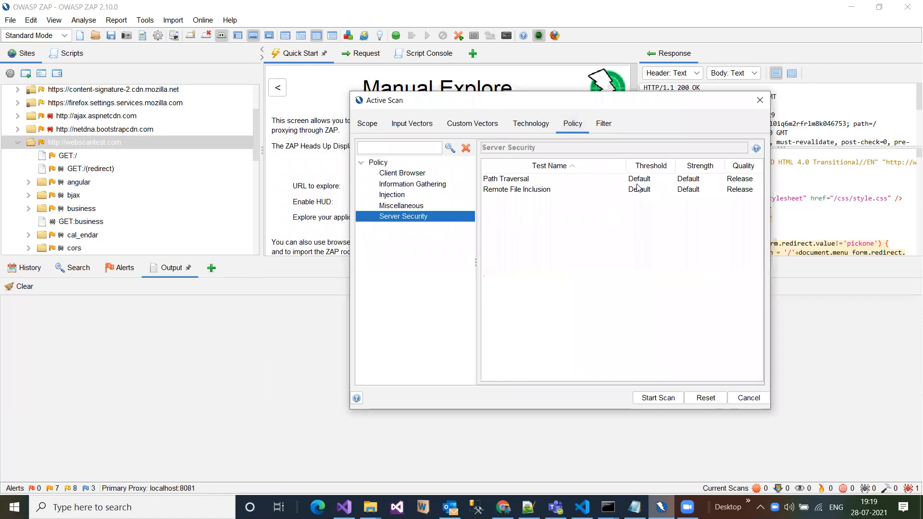
left_click(398, 173)
left_click(402, 184)
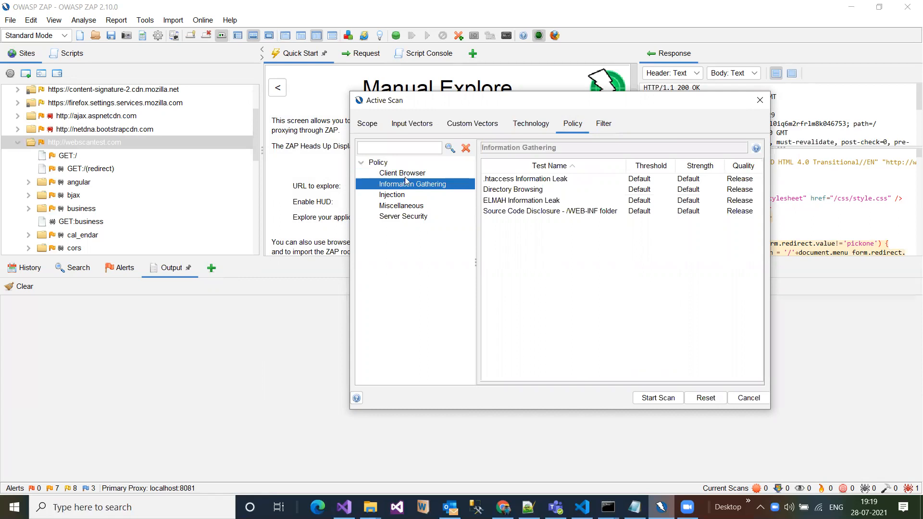
left_click(404, 174)
left_click(408, 186)
left_click(438, 195)
left_click(527, 223)
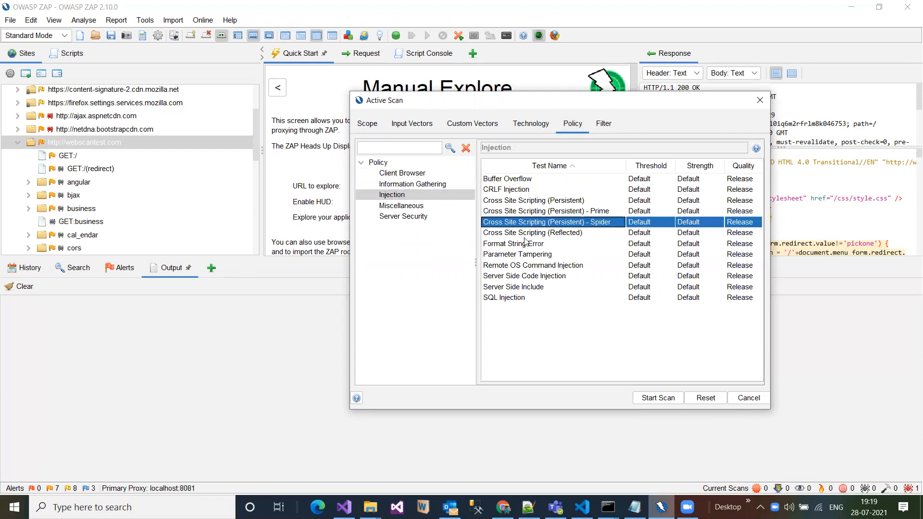
left_click(519, 254)
left_click(515, 190)
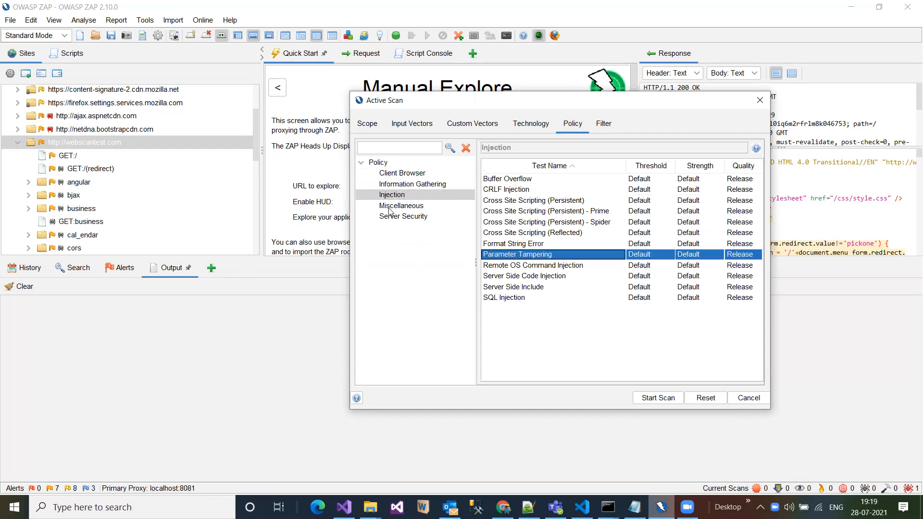
left_click(391, 209)
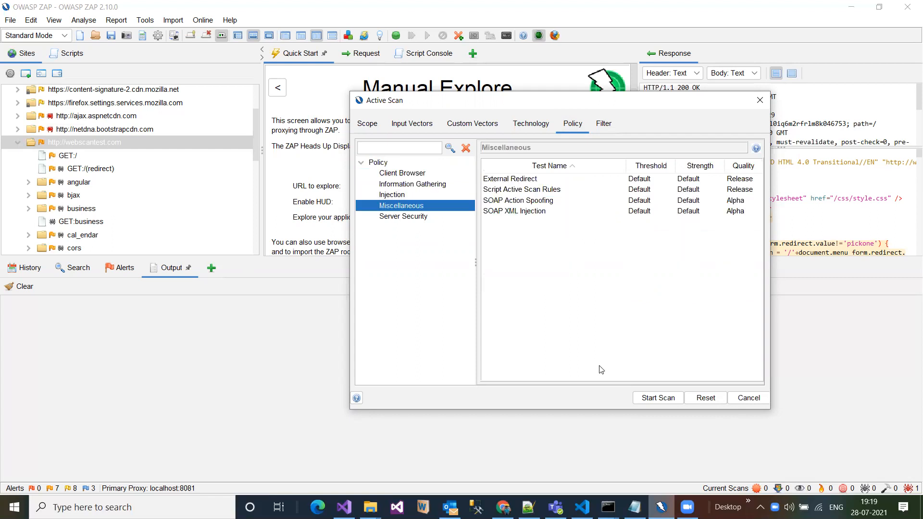
left_click(658, 398)
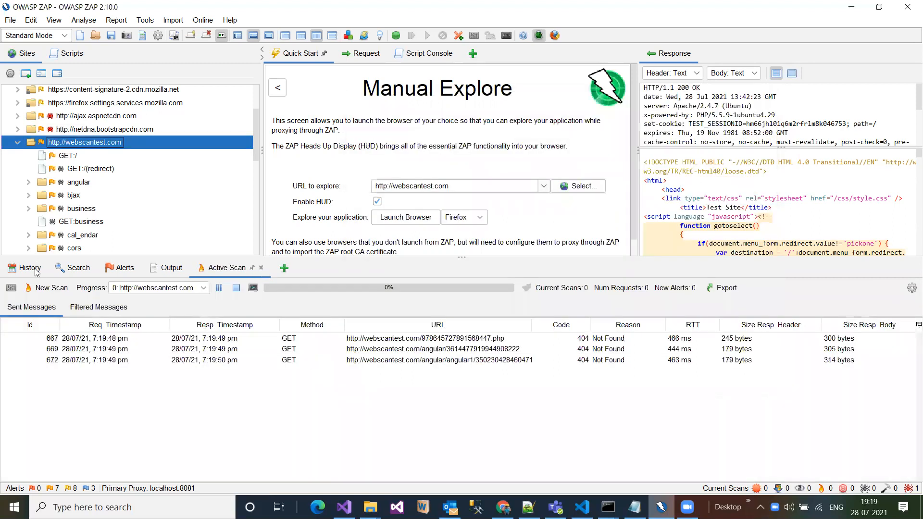
left_click(227, 273)
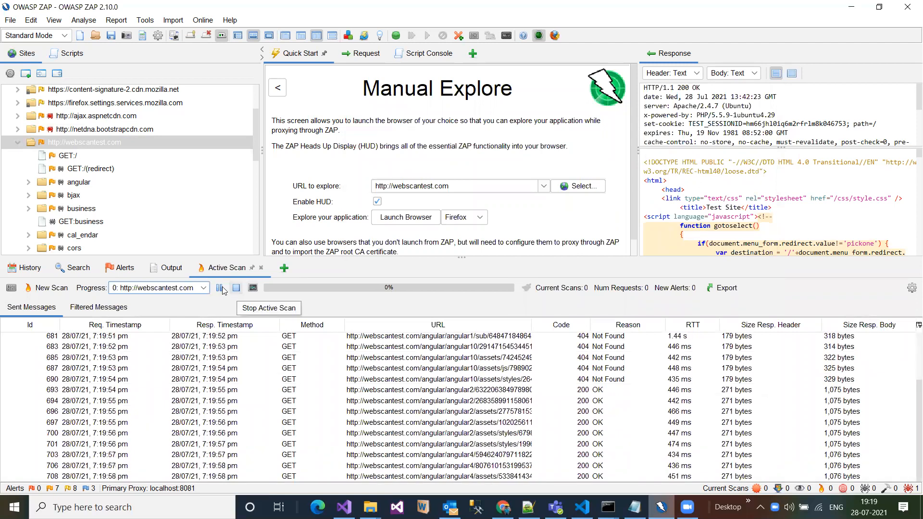
left_click(253, 288)
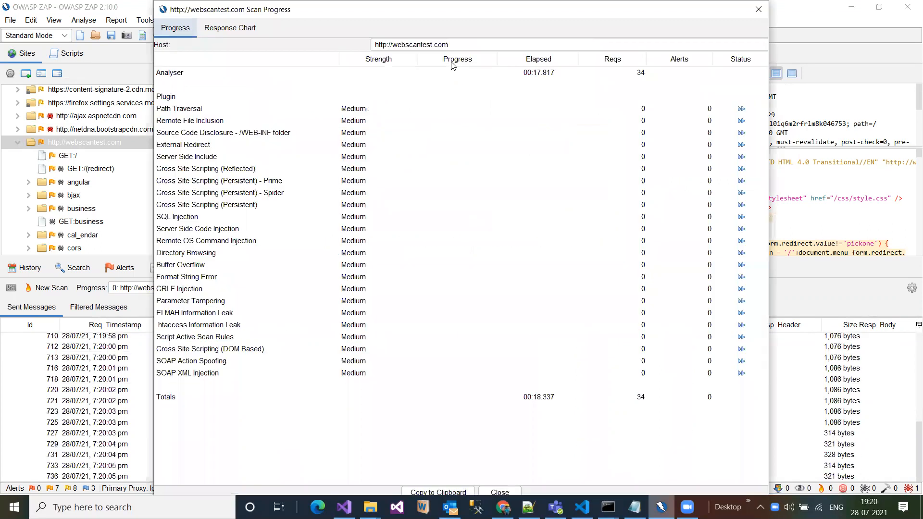
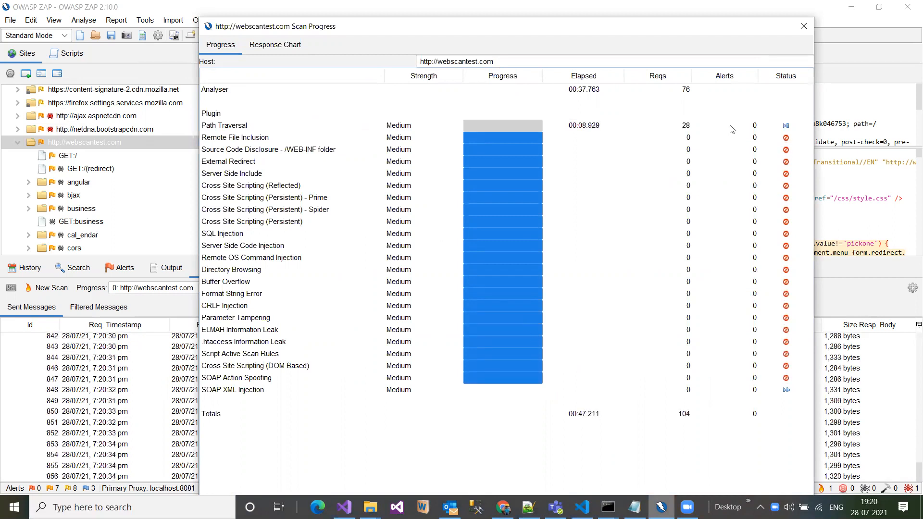
- Skip the Path Traversal and SOAP XML Injection tests in the running scan, and review the scan progress details before closing them
left_click(787, 126)
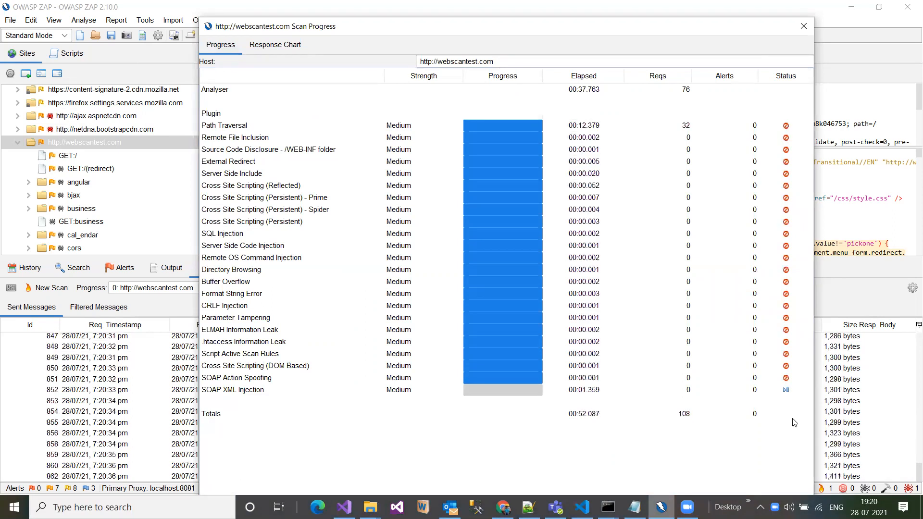
left_click(787, 391)
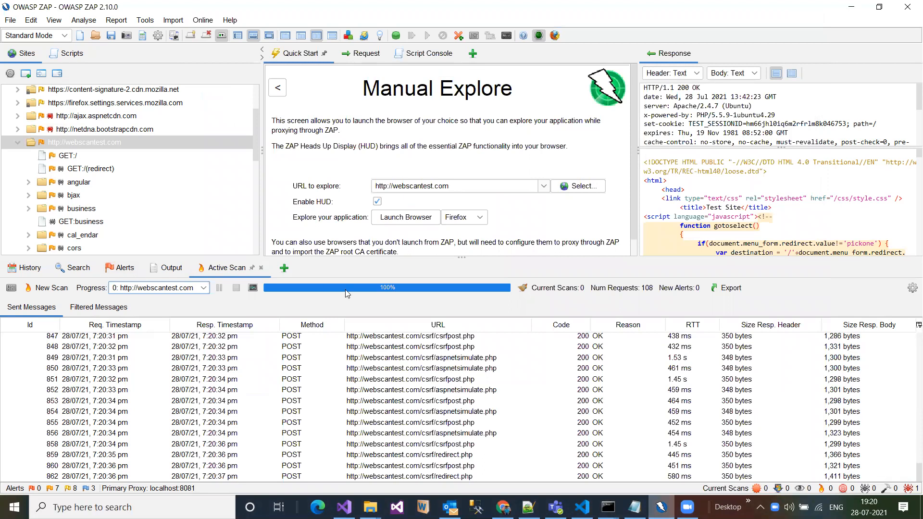
left_click(252, 288)
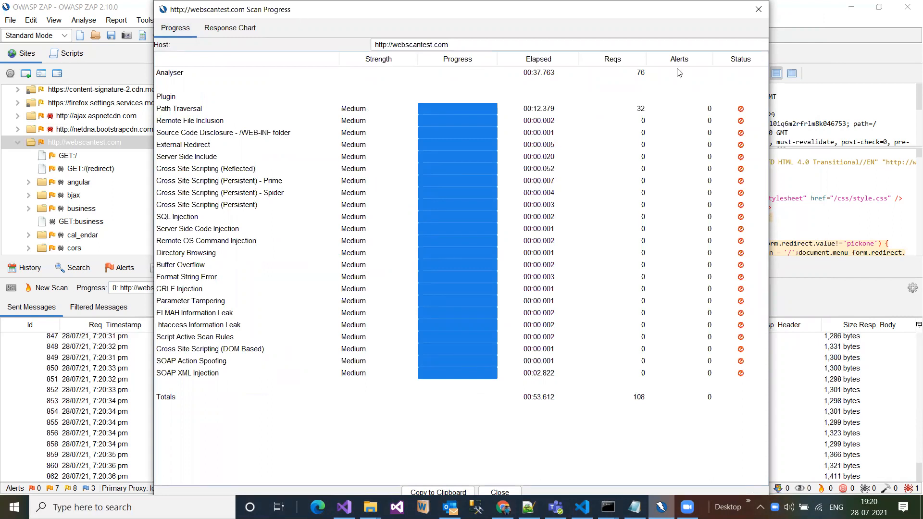
key("alt+Tab")
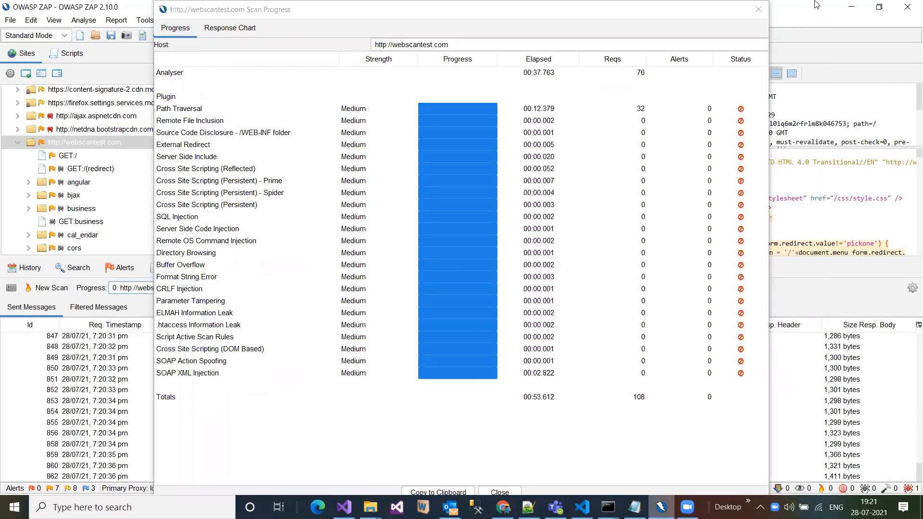
left_click(759, 10)
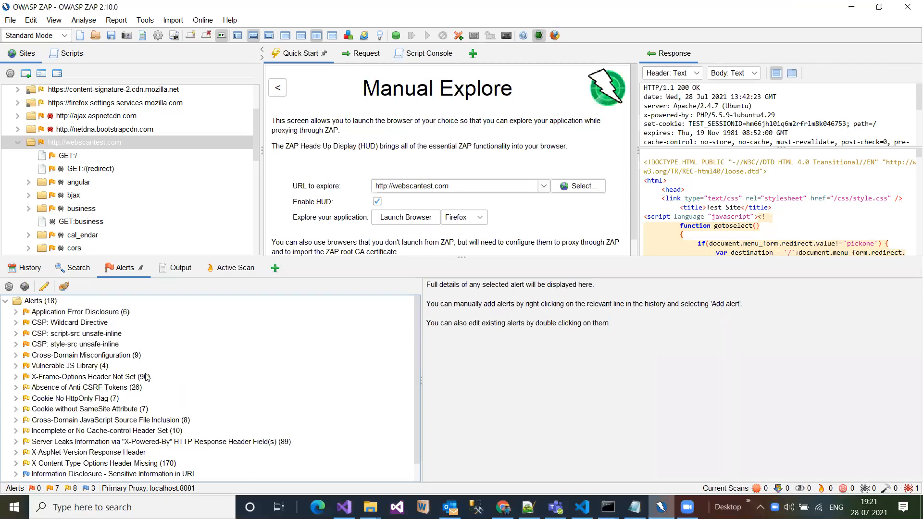
- Show the details of the Vulnerable JS Library alert and expand its list of affected URLs
left_click(22, 375)
left_click(102, 367)
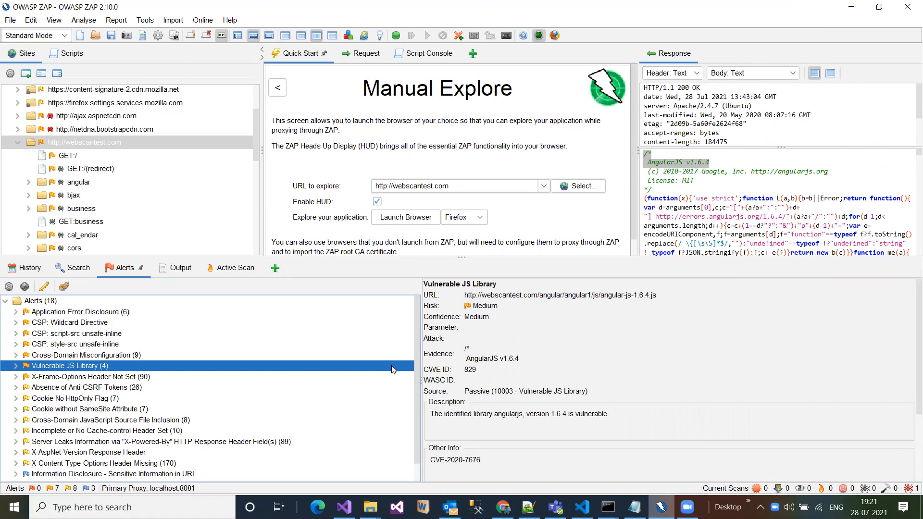
left_click(16, 365)
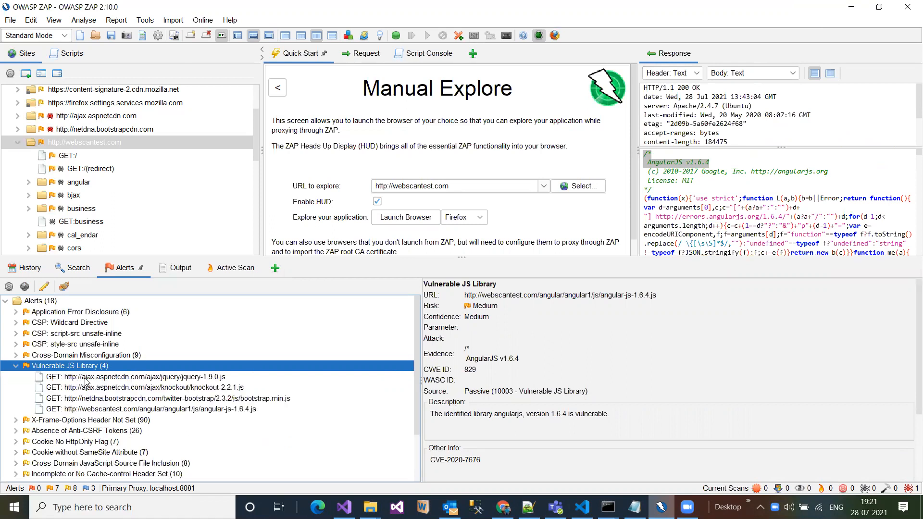
- Open the jquery-1.9.0.js alert for editing, look over its confidence options and reference links, and close it without saving
double_click(139, 377)
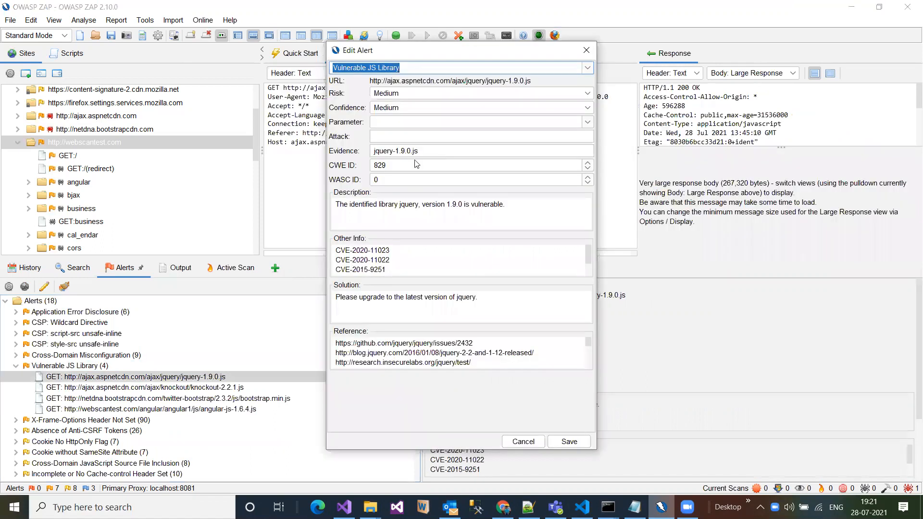
left_click(371, 106)
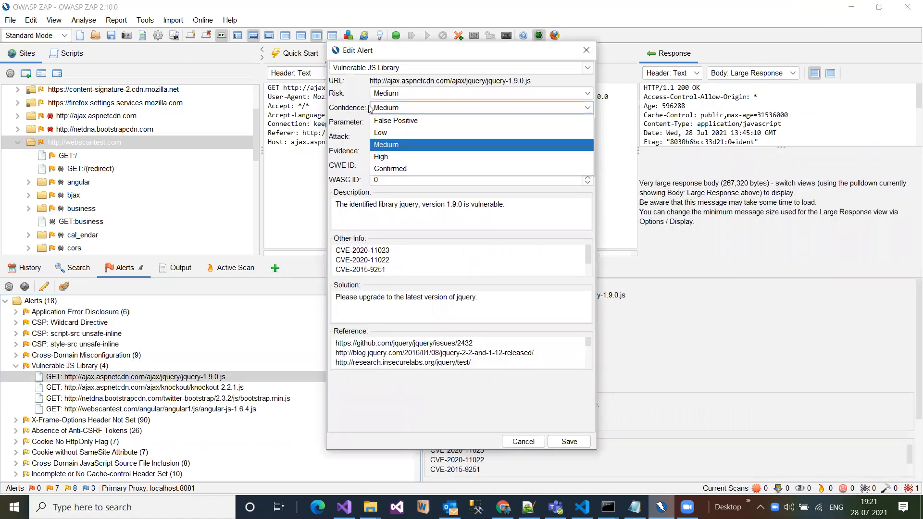
left_click(356, 152)
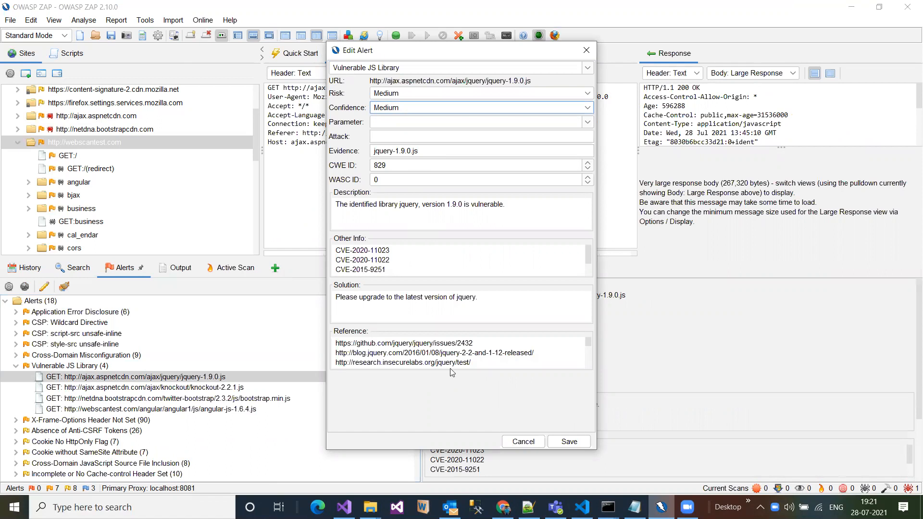
left_click(334, 344)
key("ctrl+a")
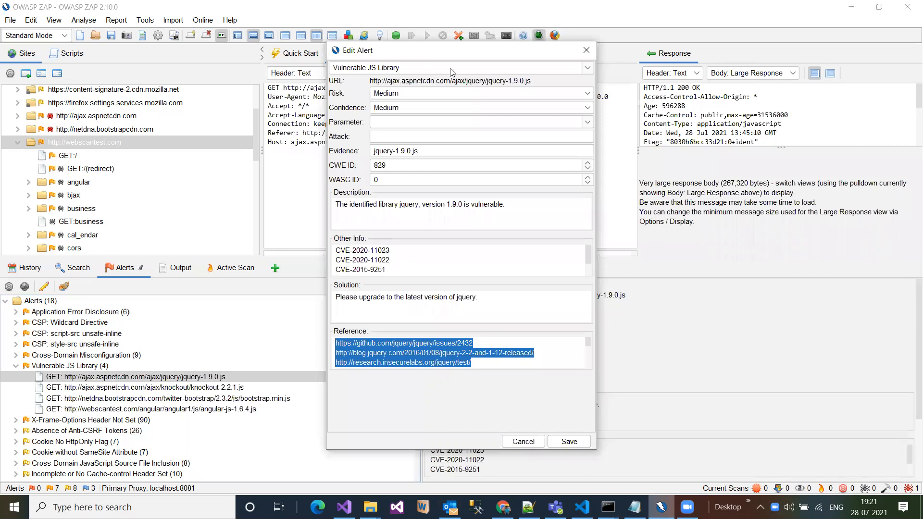
key("Escape")
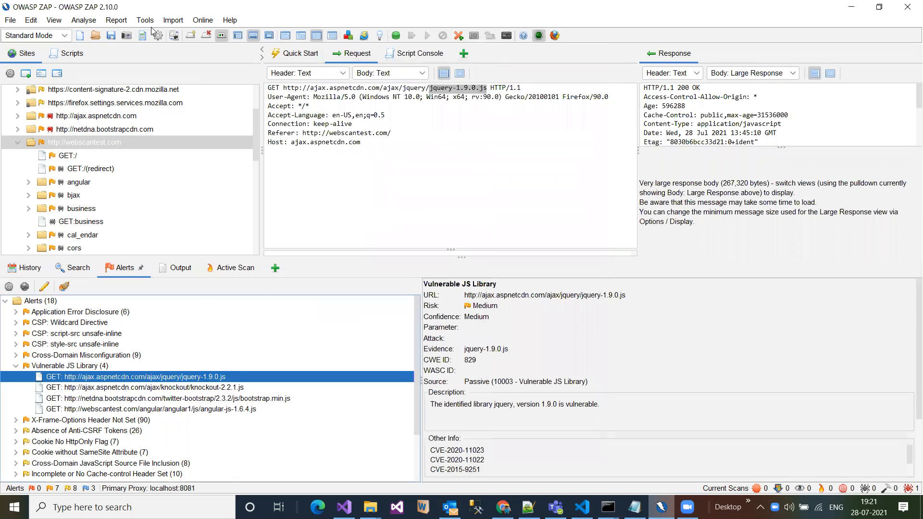
- Generate an HTML report of the scan and save it to the Desktop as zapdemo.html, replacing the existing file
left_click(121, 21)
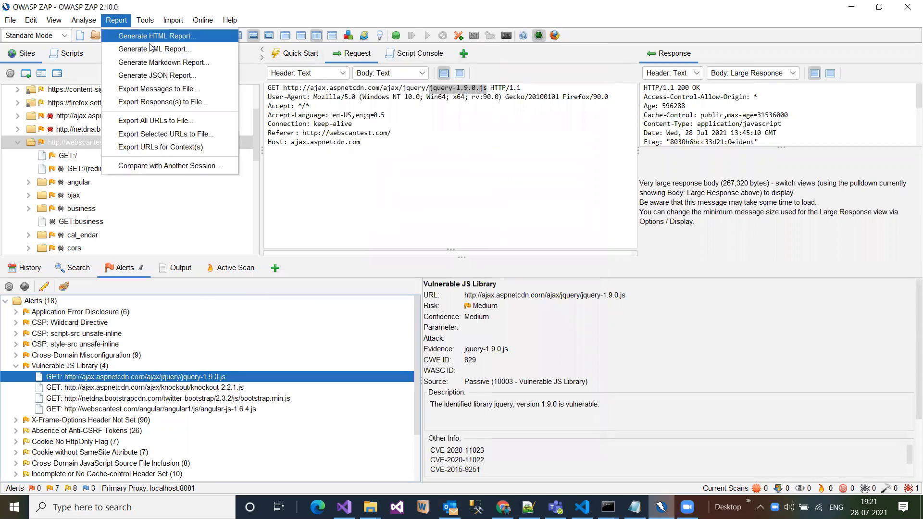
left_click(150, 41)
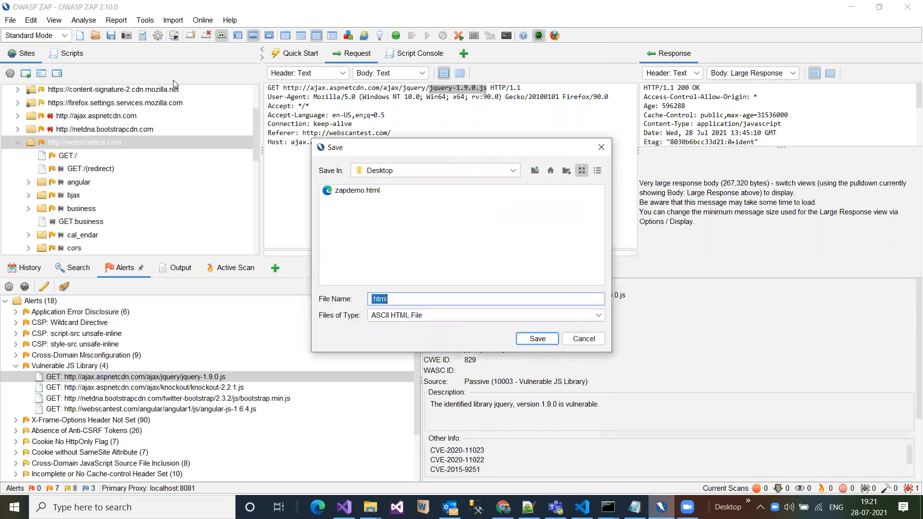
double_click(359, 190)
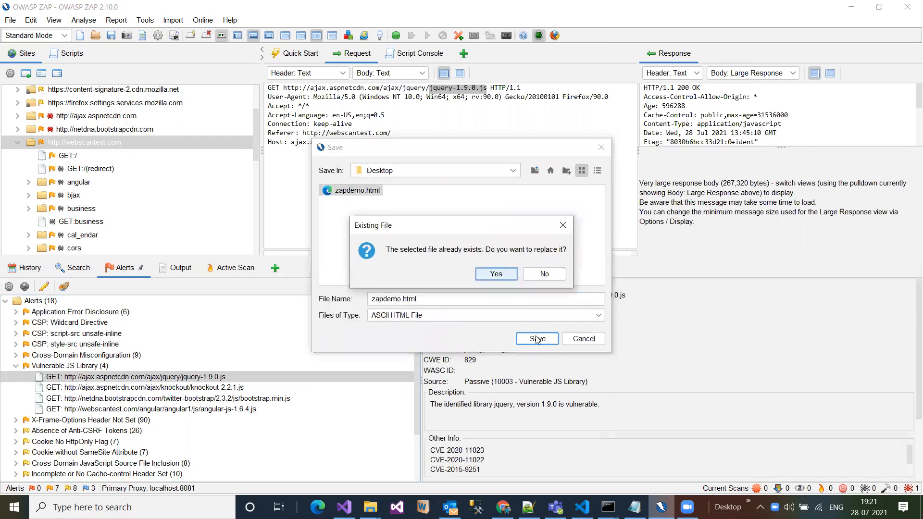
left_click(502, 272)
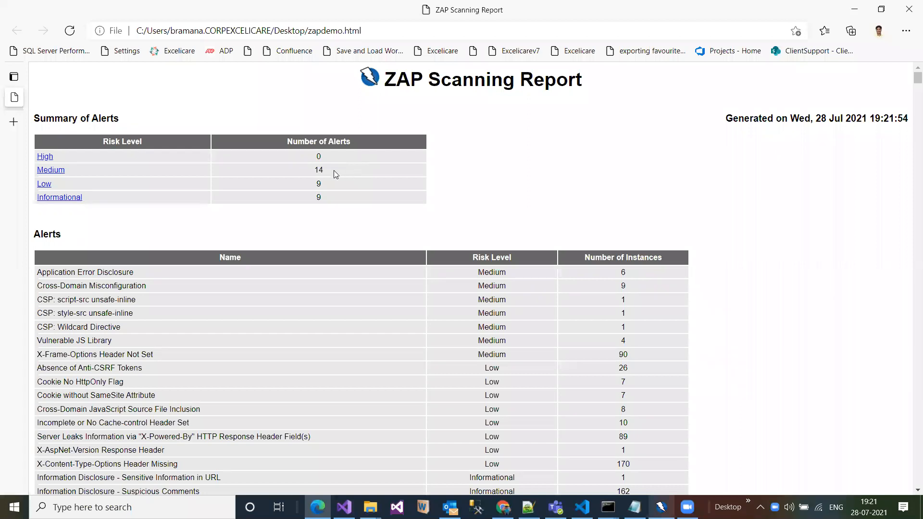
- Examine the report's alerts table and the evidence and solution given for the first Application Error Disclosure alert
left_click_drag(398, 425, 472, 381)
scroll(458, 362, "down", 10)
scroll(457, 362, "up", 10)
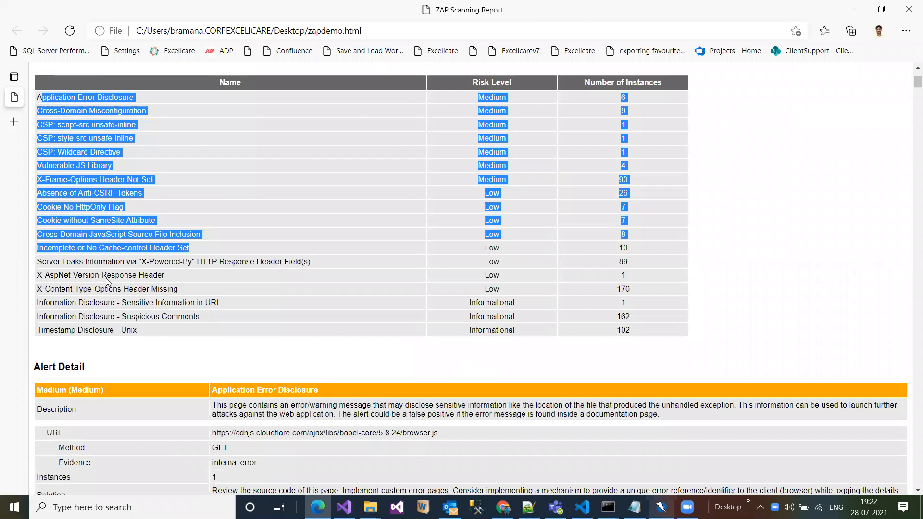
scroll(109, 282, "down", 3)
left_click_drag(439, 284, 258, 313)
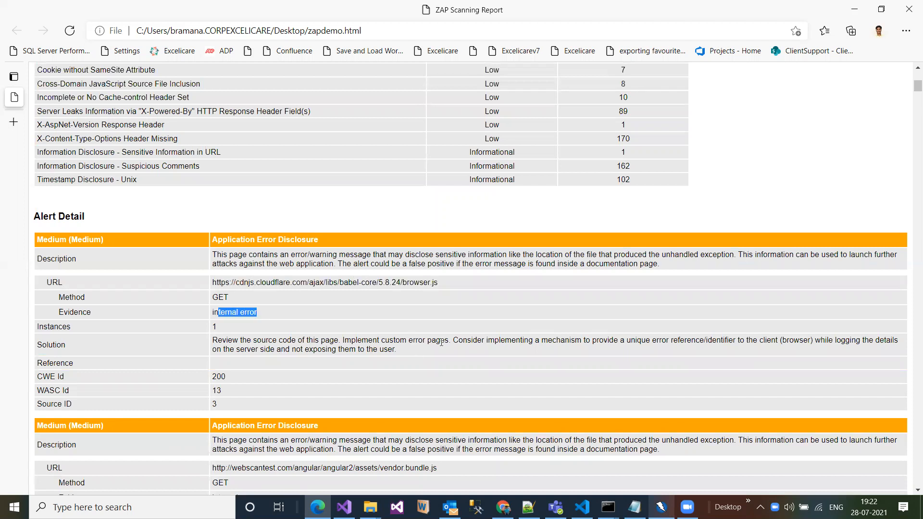
left_click_drag(450, 340, 344, 341)
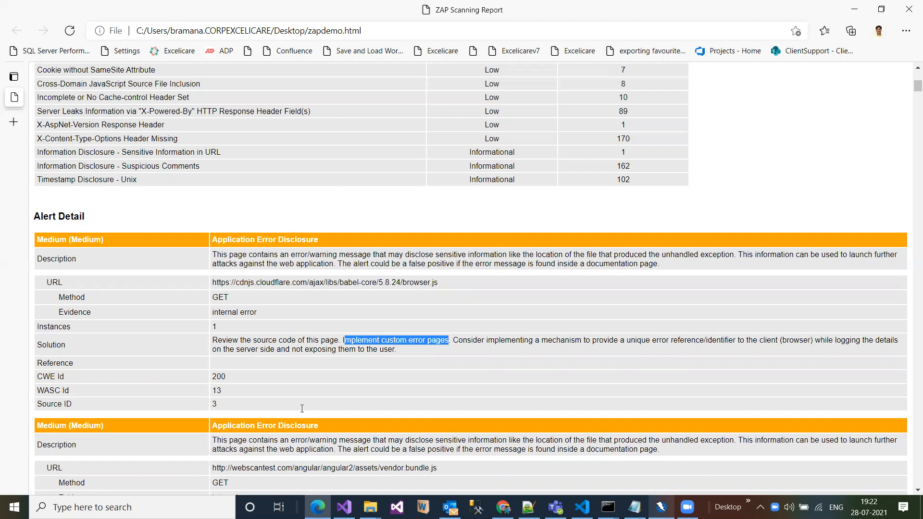
- Examine the solution and reference given for the Cross-Domain Misconfiguration alert, return to the report's beginning, and close the report
scroll(301, 403, "down", 5)
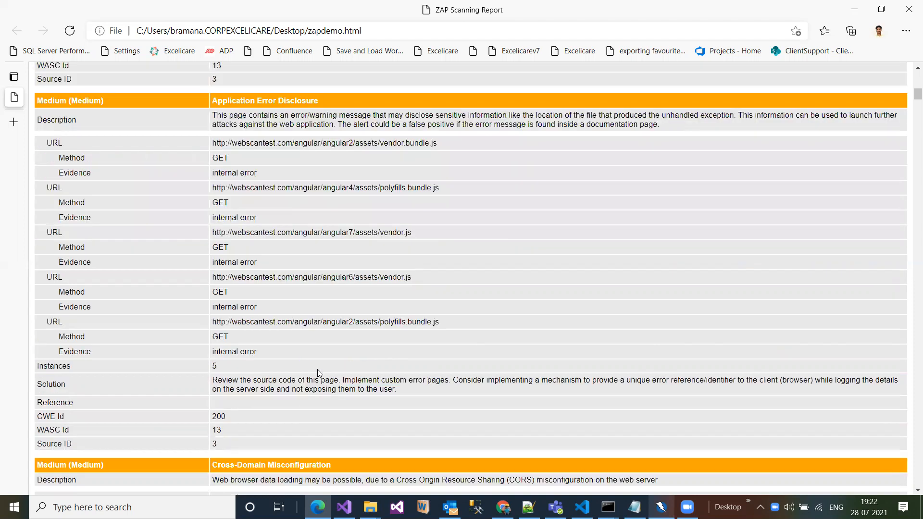
scroll(318, 370, "down", 6)
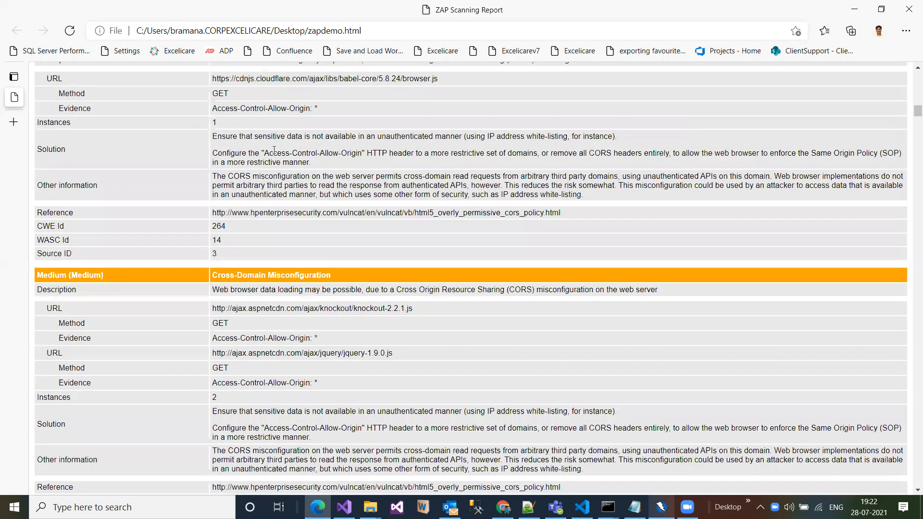
left_click_drag(274, 153, 228, 153)
left_click_drag(544, 213, 301, 212)
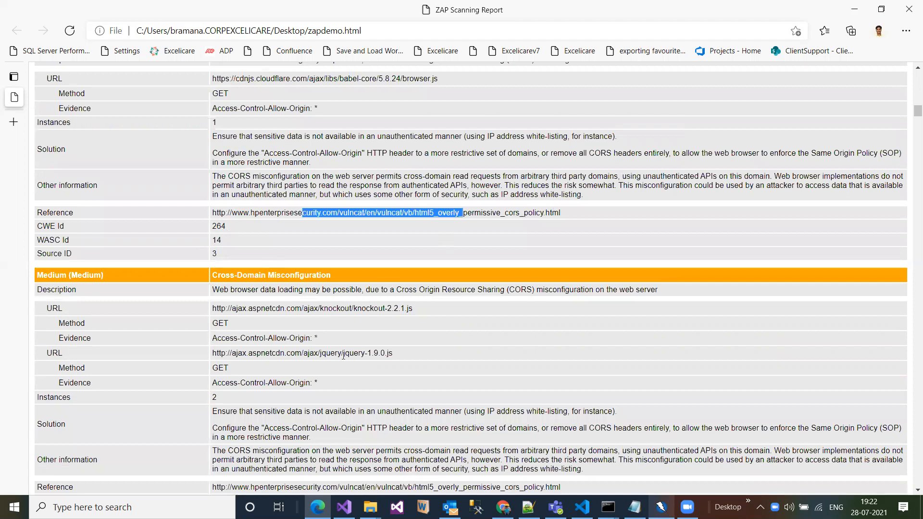
key("Home")
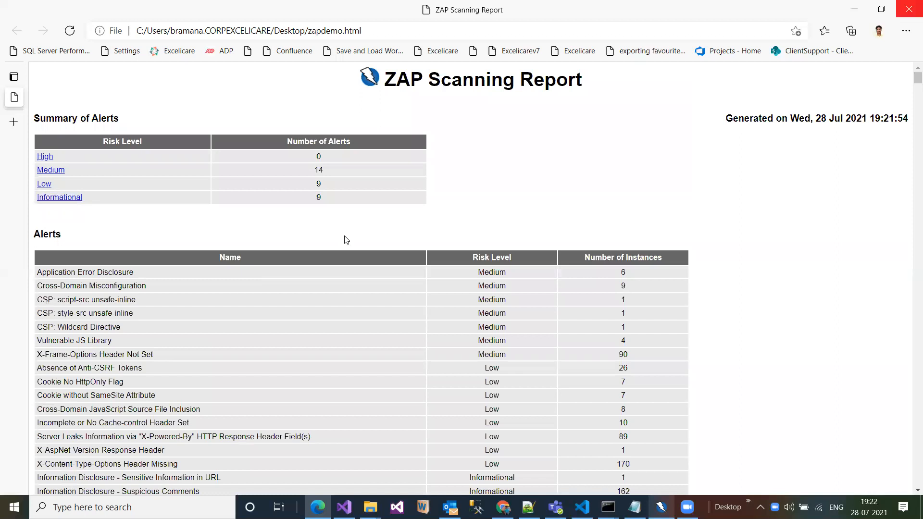
left_click(908, 9)
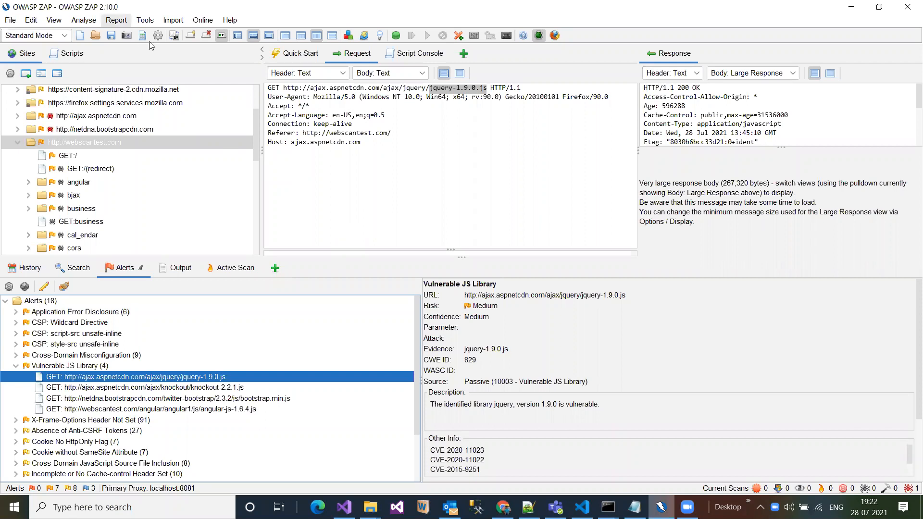
left_click(116, 20)
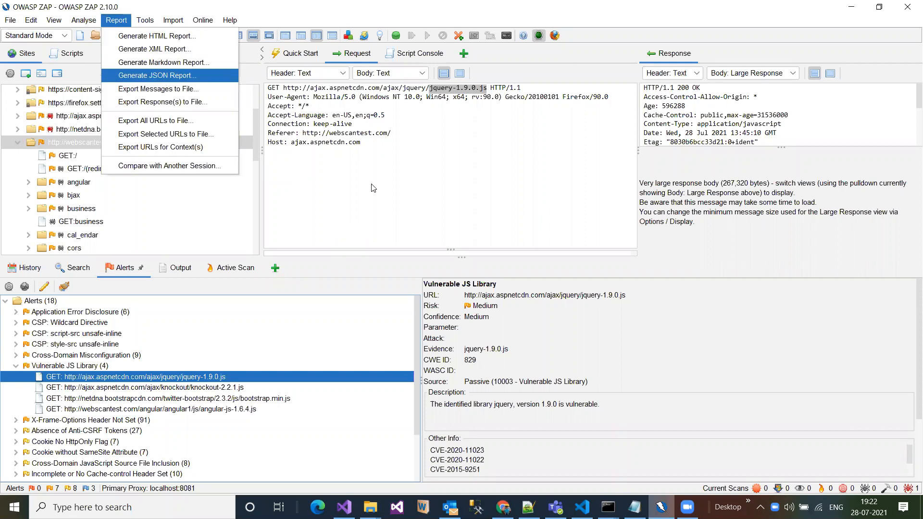
left_click(398, 194)
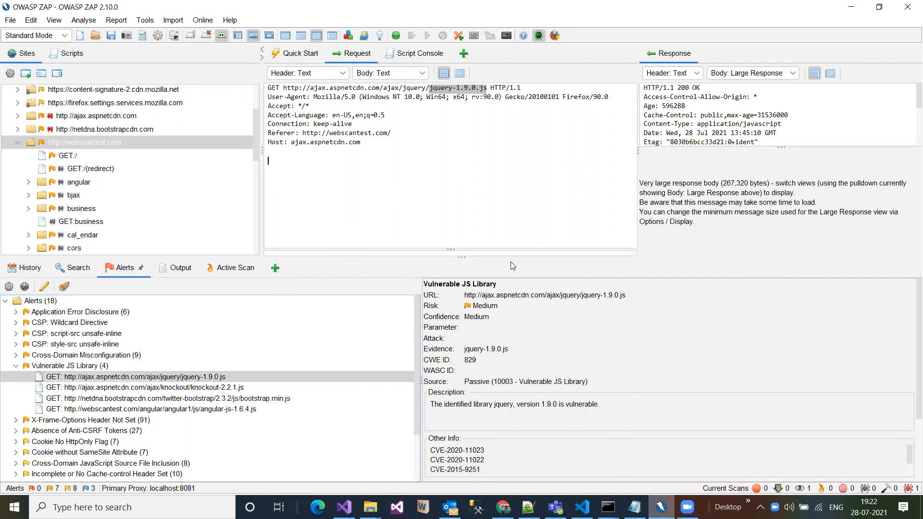